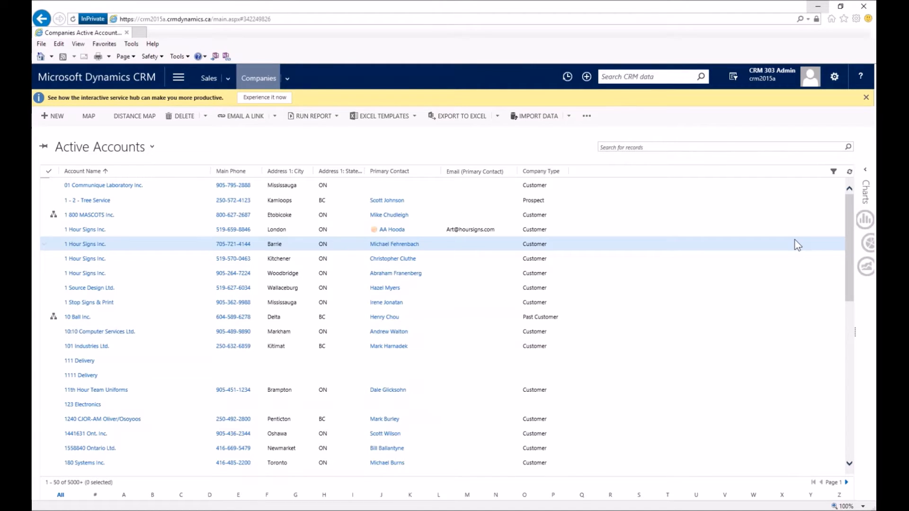
Open a blank New Company form from the Active Accounts list.
{"action": "left_click", "coordinate": [636, 147]}
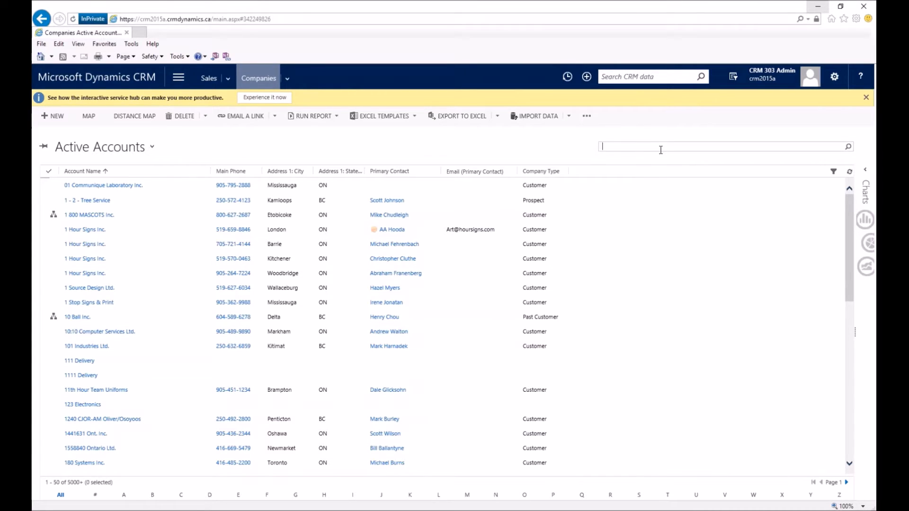
{"action": "left_click", "coordinate": [58, 116]}
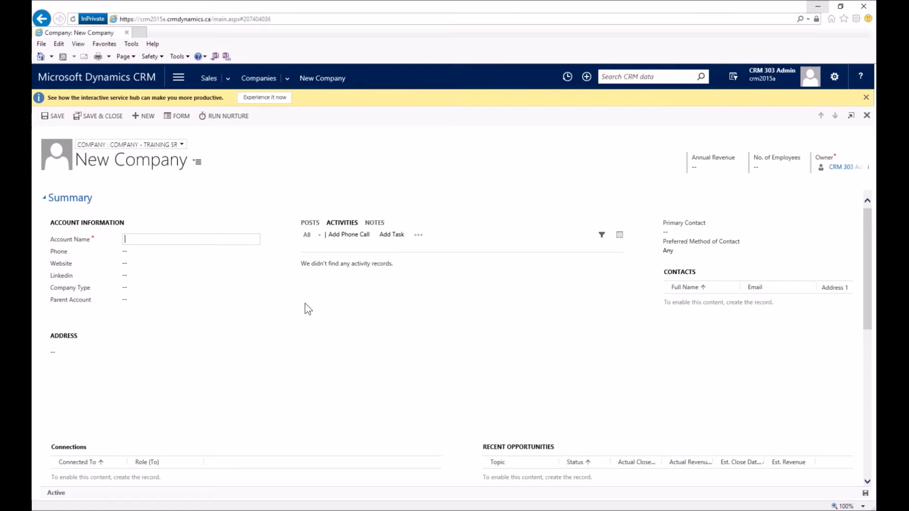
{"action": "type", "text": "EPCOT"}
{"action": "key", "text": "Tab"}
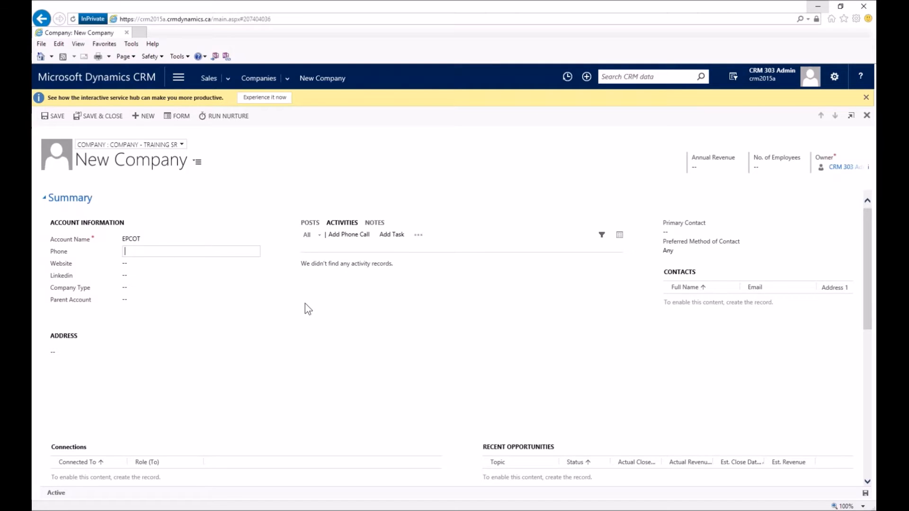
{"action": "key", "text": "Tab"}
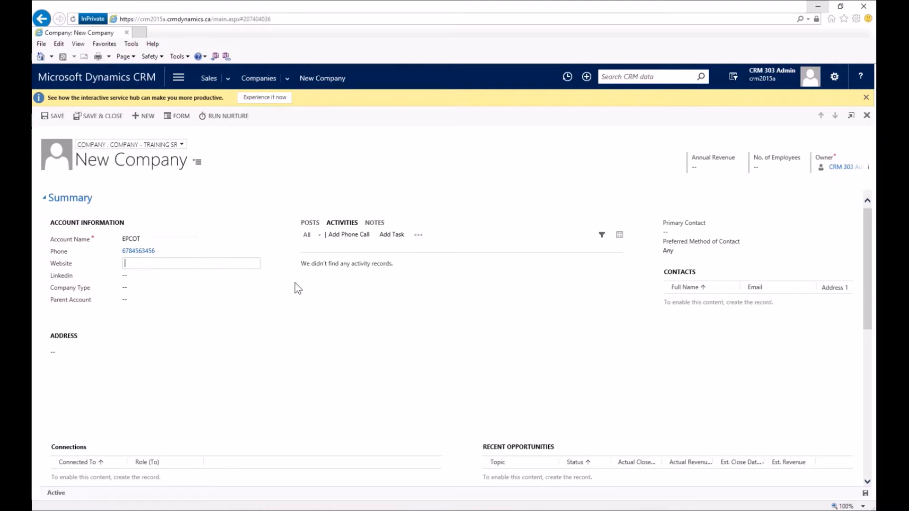
{"action": "type", "text": "www.disney.com"}
{"action": "key", "text": "Tab"}
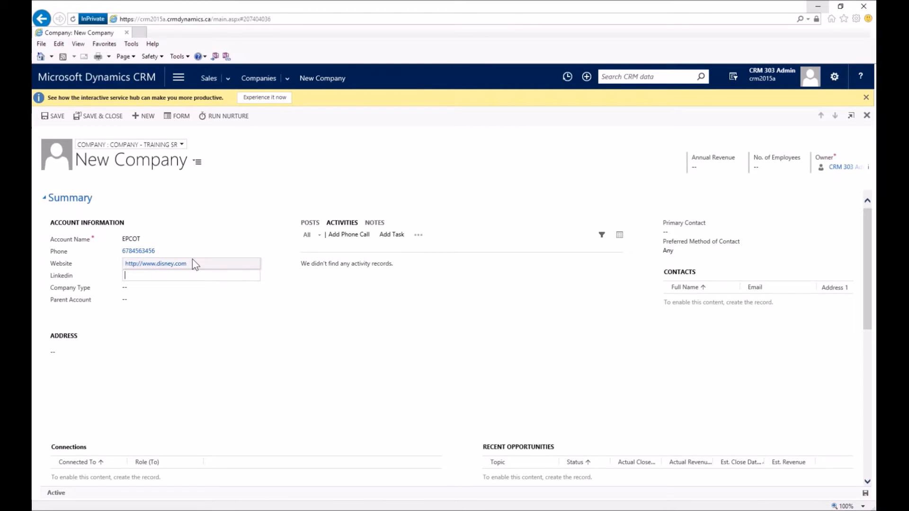
Choose Prospect as EPCOT's Company Type.
{"action": "left_click", "coordinate": [182, 287]}
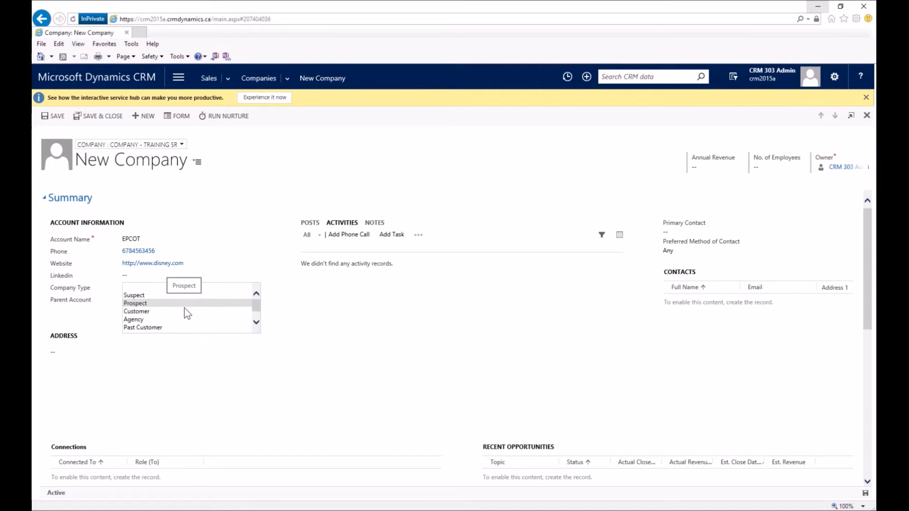
{"action": "left_click", "coordinate": [183, 305]}
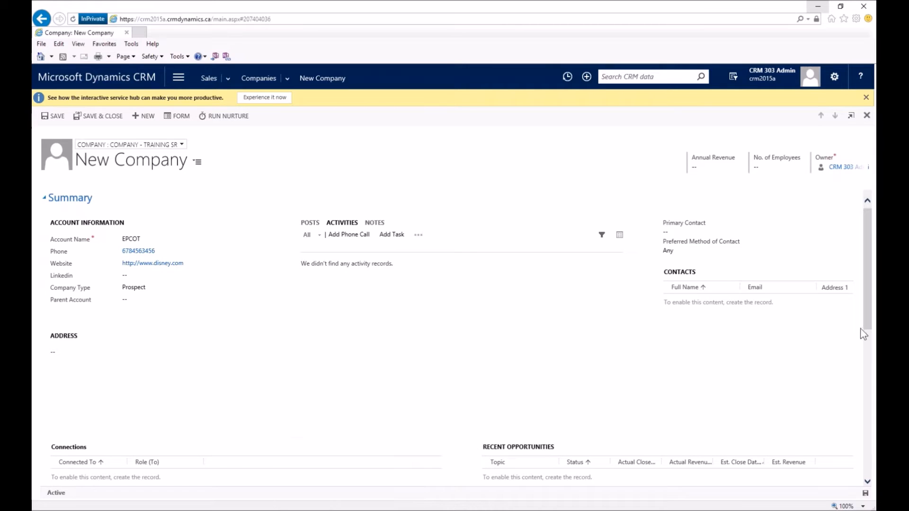
{"action": "scroll", "coordinate": [864, 321], "scroll_direction": "down", "scroll_amount": 6}
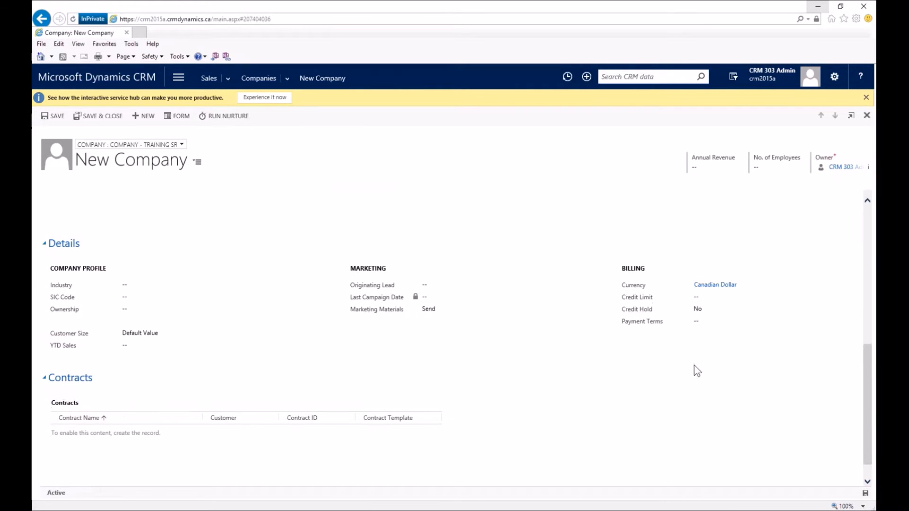
{"action": "mouse_move", "coordinate": [635, 310]}
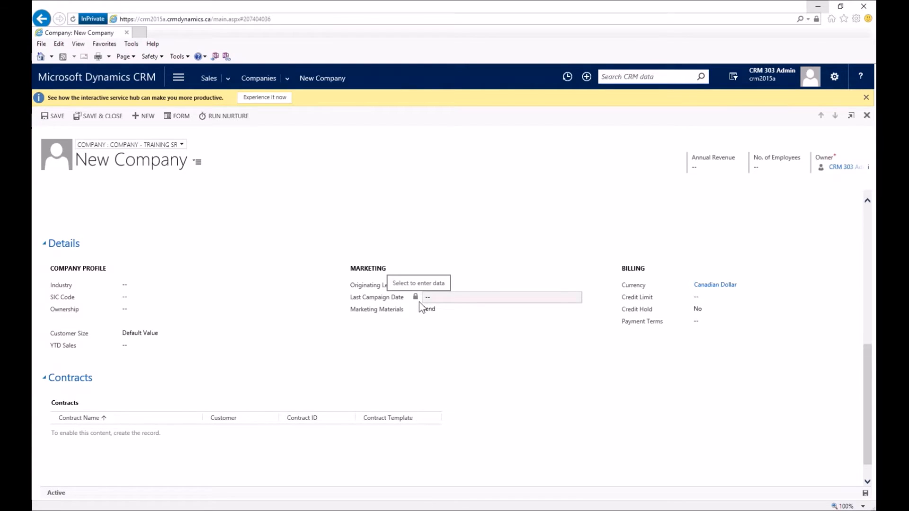
{"action": "mouse_move", "coordinate": [397, 303]}
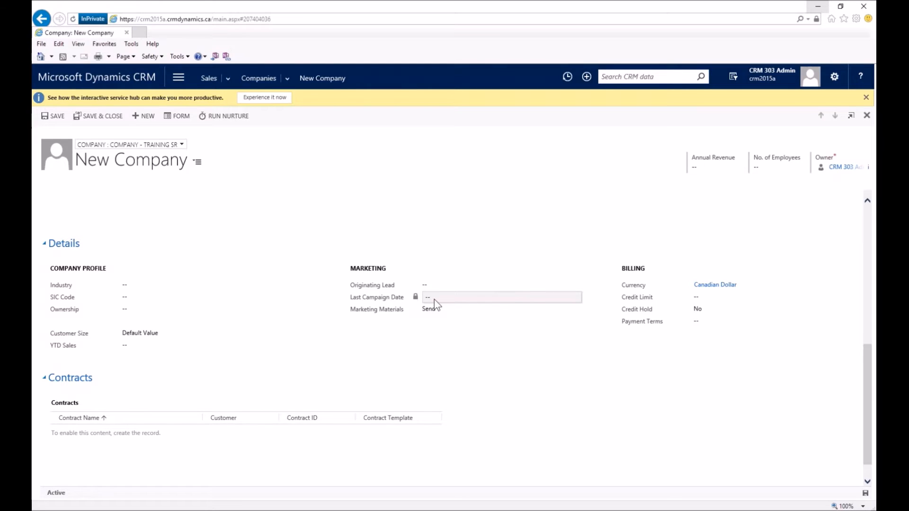
{"action": "scroll", "coordinate": [447, 316], "scroll_direction": "up", "scroll_amount": 3}
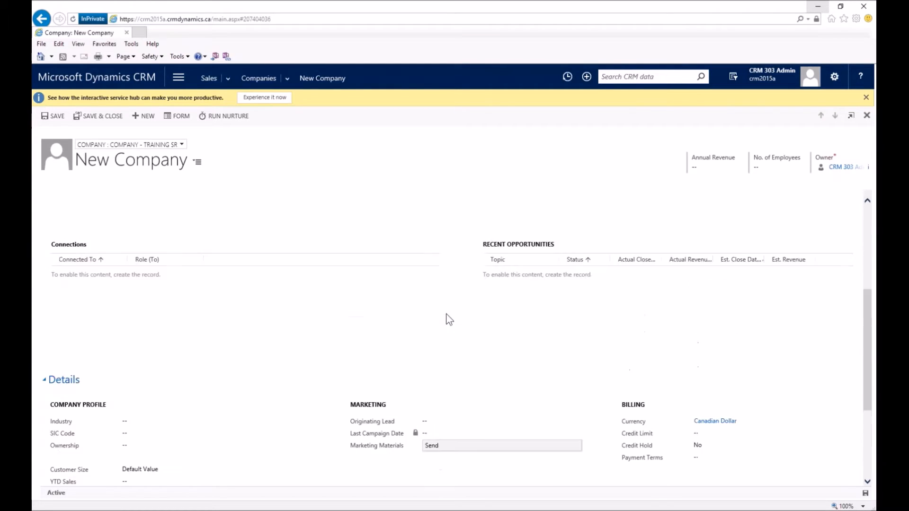
{"action": "scroll", "coordinate": [449, 320], "scroll_direction": "up", "scroll_amount": 4}
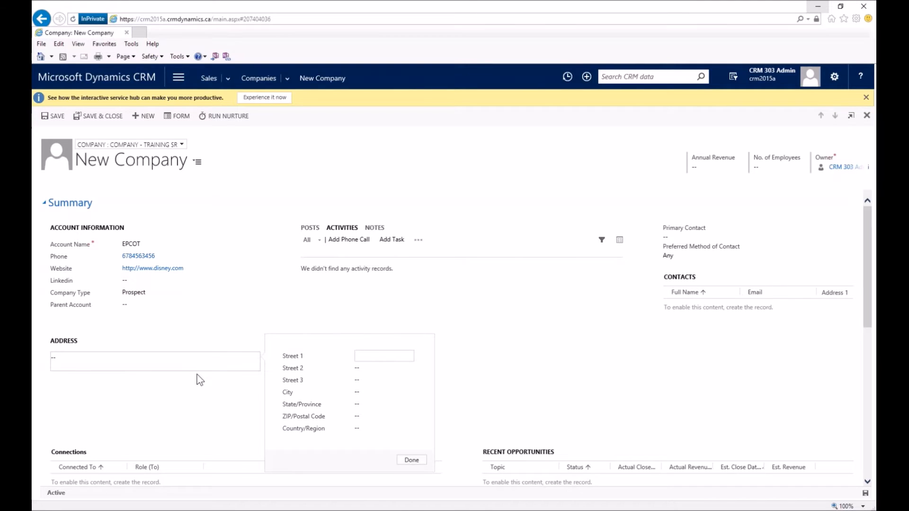
{"action": "type", "text": "2901 Osceola Drive"}
{"action": "key", "text": "Tab"}
{"action": "key", "text": "Tab"}
{"action": "key", "text": "Tab"}
{"action": "type", "text": "Bueana Vista"}
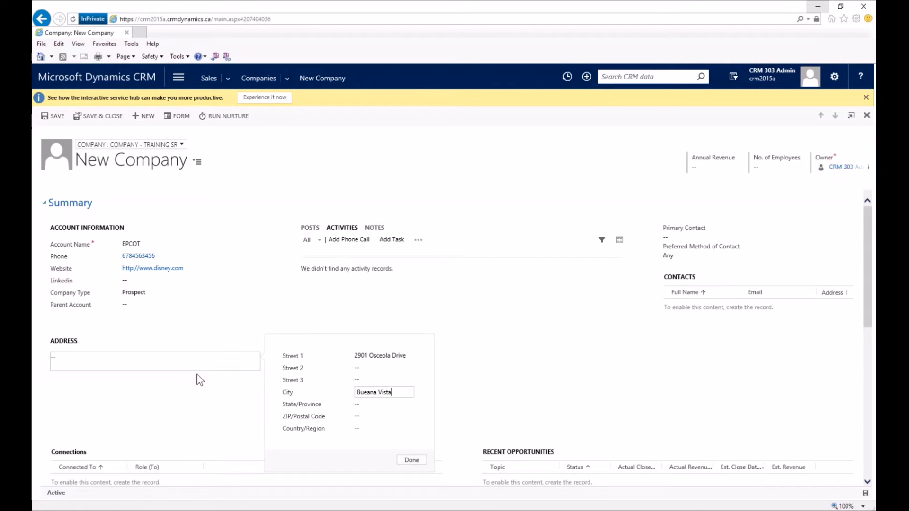
{"action": "key", "text": "Tab"}
{"action": "type", "text": "FL"}
{"action": "key", "text": "Tab"}
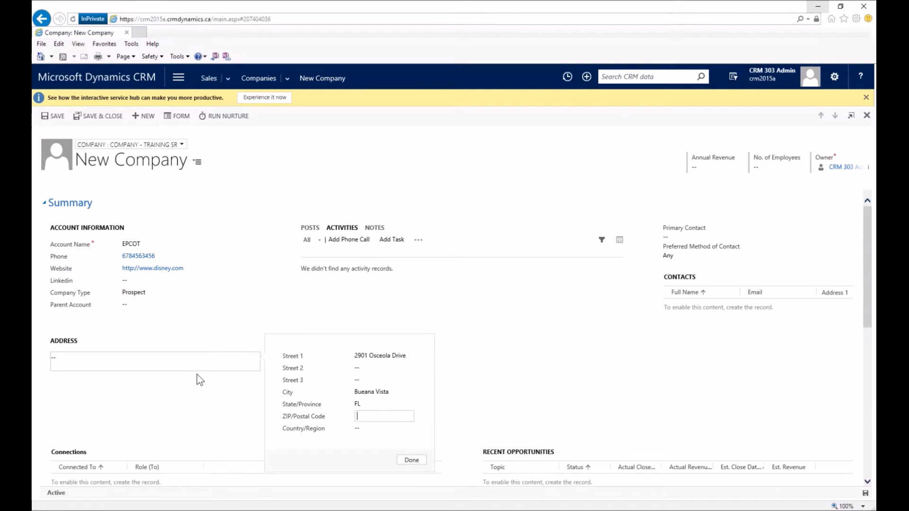
{"action": "type", "text": "6789"}
{"action": "key", "text": "Tab"}
{"action": "type", "text": "US"}
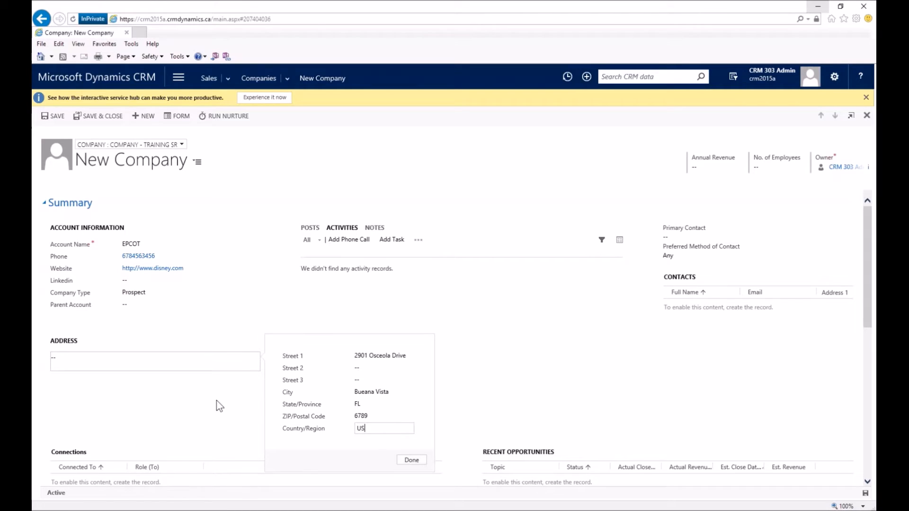
{"action": "left_click", "coordinate": [410, 460]}
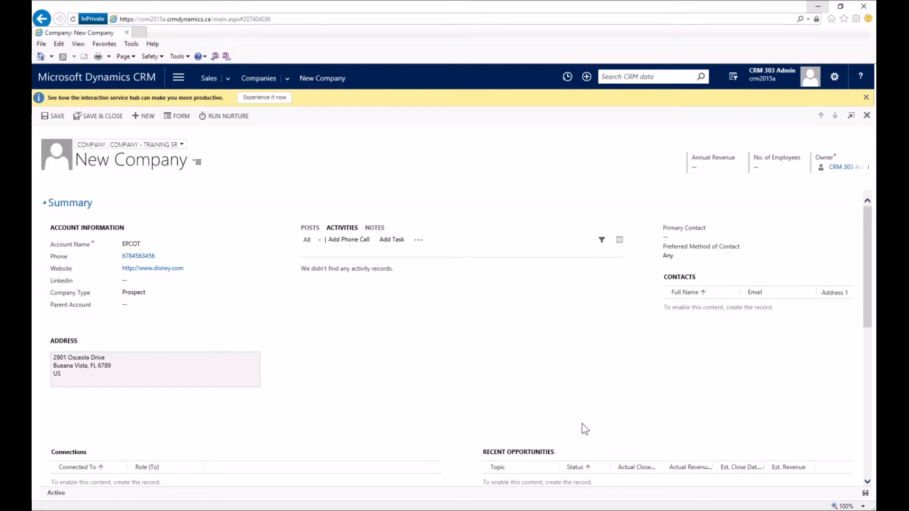
{"action": "scroll", "coordinate": [419, 409], "scroll_direction": "down", "scroll_amount": 1}
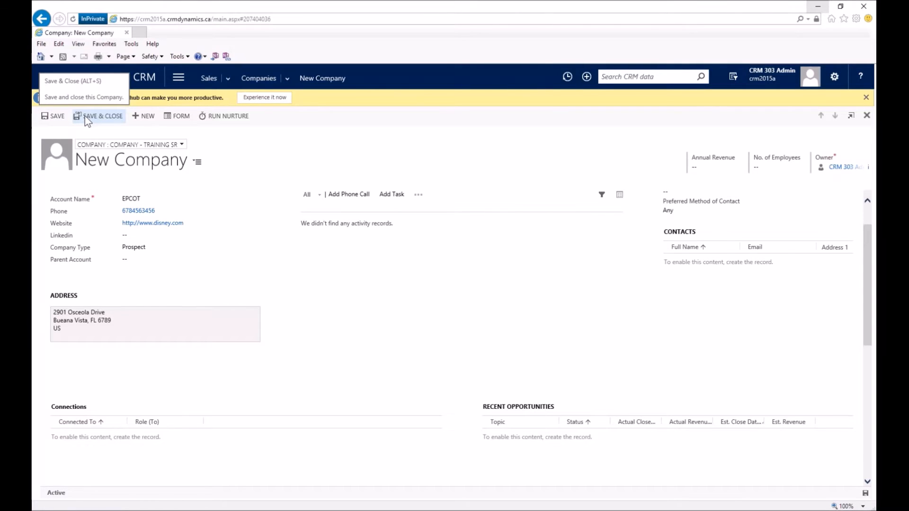
Save the EPCOT company record with its entered details.
{"action": "left_click", "coordinate": [55, 118]}
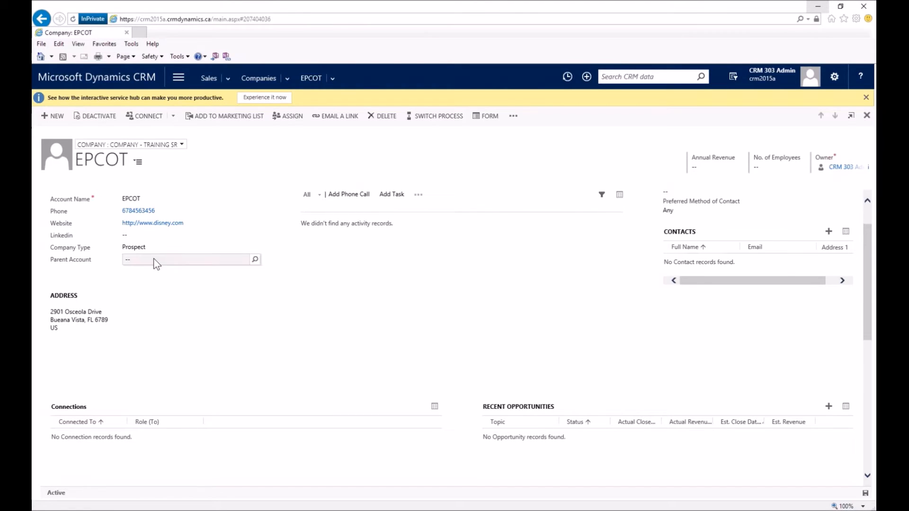
Search 'dis' in the Parent Account lookup and add DisneyWorld as EPCOT's parent.
{"action": "left_click", "coordinate": [255, 259]}
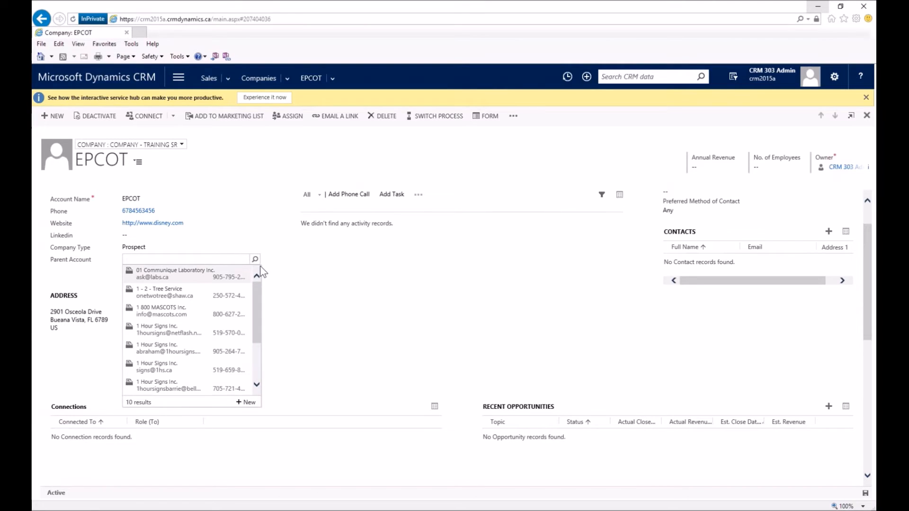
{"action": "left_click", "coordinate": [175, 260]}
{"action": "type", "text": "dis"}
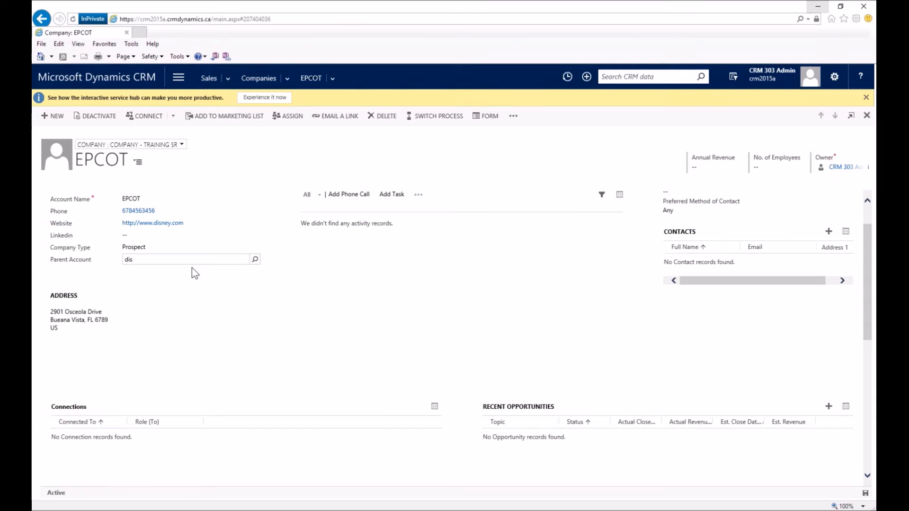
{"action": "left_click", "coordinate": [255, 260]}
{"action": "left_click_drag", "start_coordinate": [261, 328], "coordinate": [262, 377]}
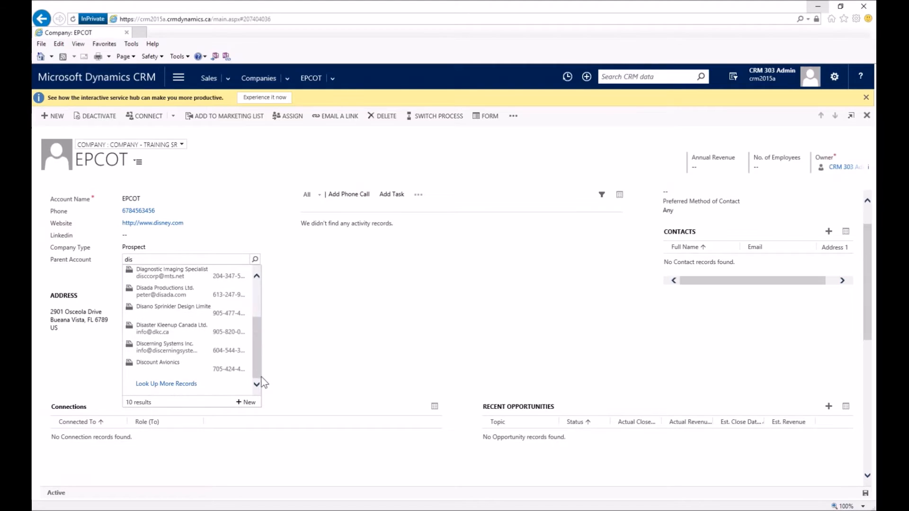
{"action": "left_click", "coordinate": [168, 385]}
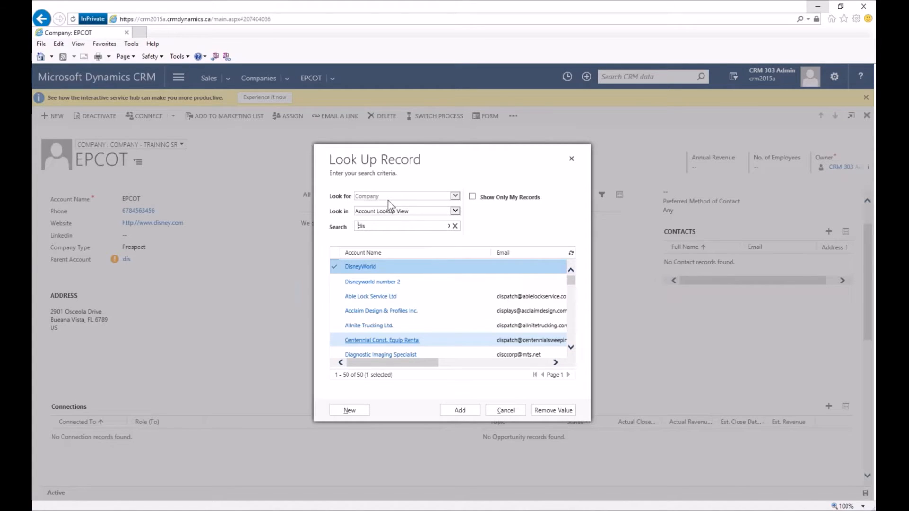
{"action": "left_click", "coordinate": [382, 267]}
{"action": "left_click", "coordinate": [463, 411]}
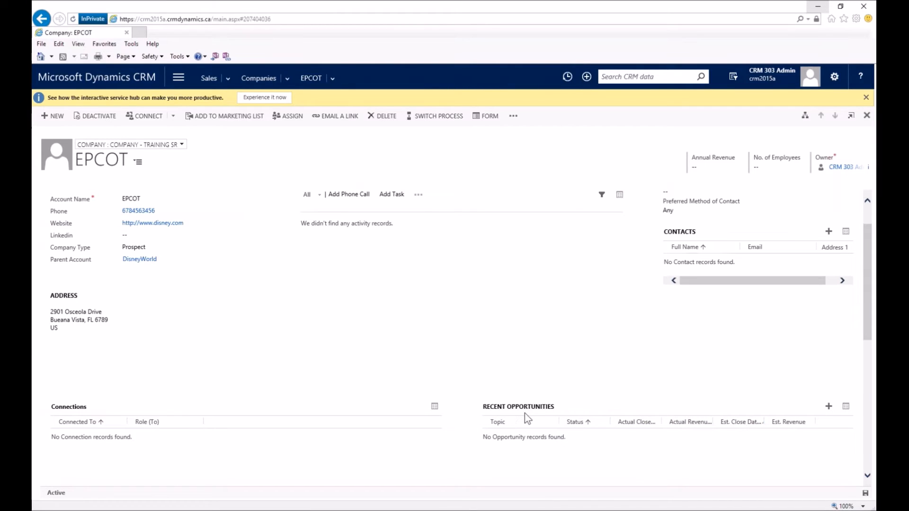
{"action": "scroll", "coordinate": [494, 340], "scroll_direction": "up", "scroll_amount": 1}
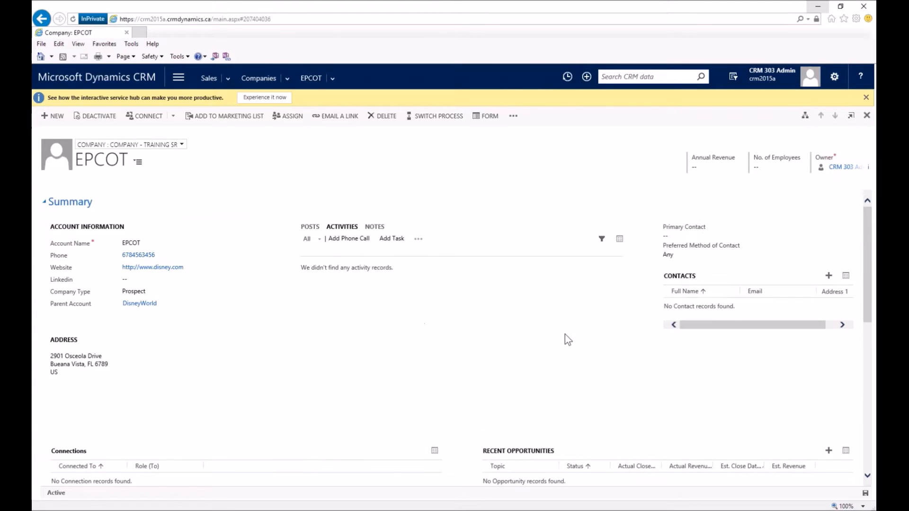
{"action": "scroll", "coordinate": [564, 335], "scroll_direction": "down", "scroll_amount": 1}
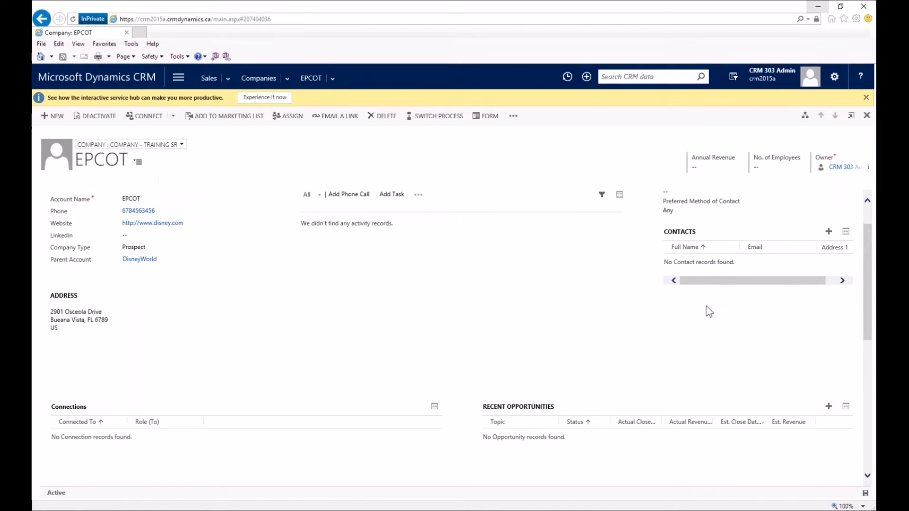
Start a Quick Create contact from EPCOT's Contacts subgrid, prefilled with phone and address.
{"action": "left_click", "coordinate": [828, 232]}
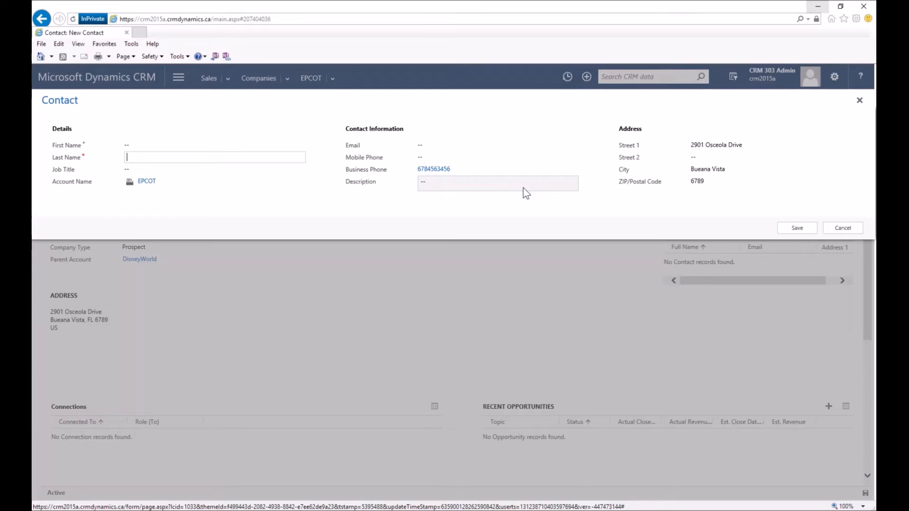
Enter the contact's first and last name and Job Title Entertainer.
{"action": "left_click", "coordinate": [163, 148]}
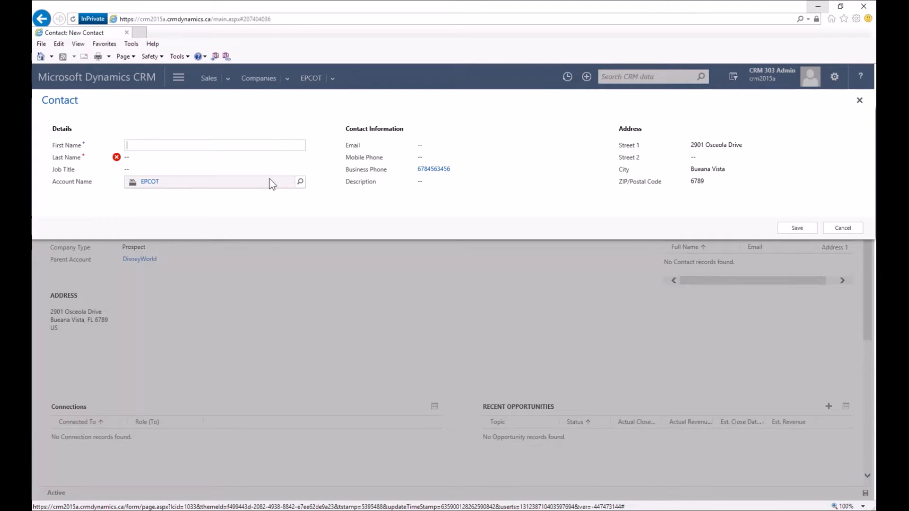
{"action": "type", "text": "Mickey Mouse"}
{"action": "key", "text": "BackSpace"}
{"action": "key", "text": "BackSpace"}
{"action": "key", "text": "BackSpace"}
{"action": "key", "text": "BackSpace"}
{"action": "key", "text": "BackSpace"}
{"action": "key", "text": "BackSpace"}
{"action": "key", "text": "Tab"}
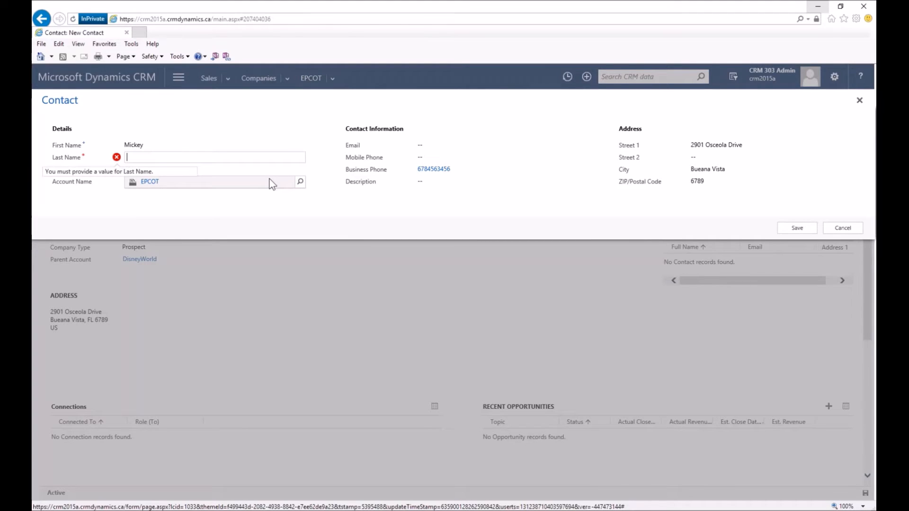
{"action": "type", "text": "Mouse"}
{"action": "key", "text": "Tab"}
{"action": "type", "text": "Entertainer"}
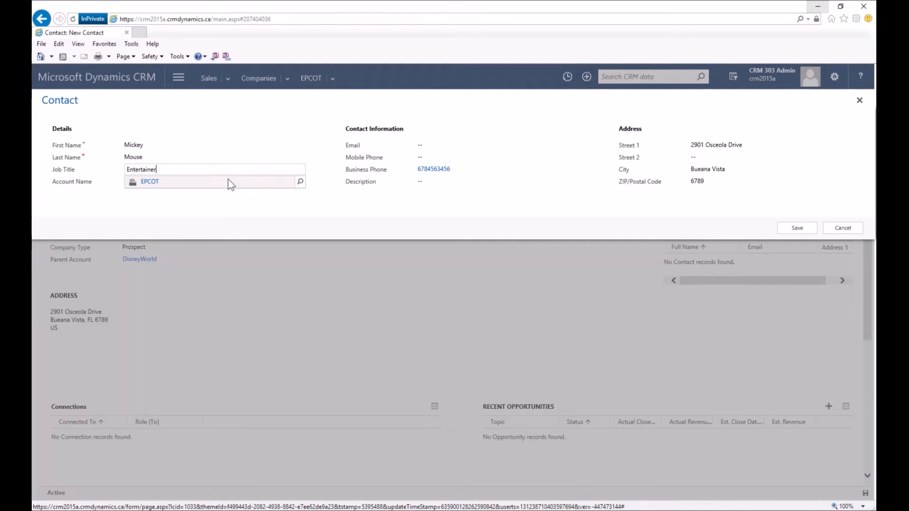
Save the quick-create contact so it is listed under EPCOT's Contacts.
{"action": "left_click", "coordinate": [800, 233]}
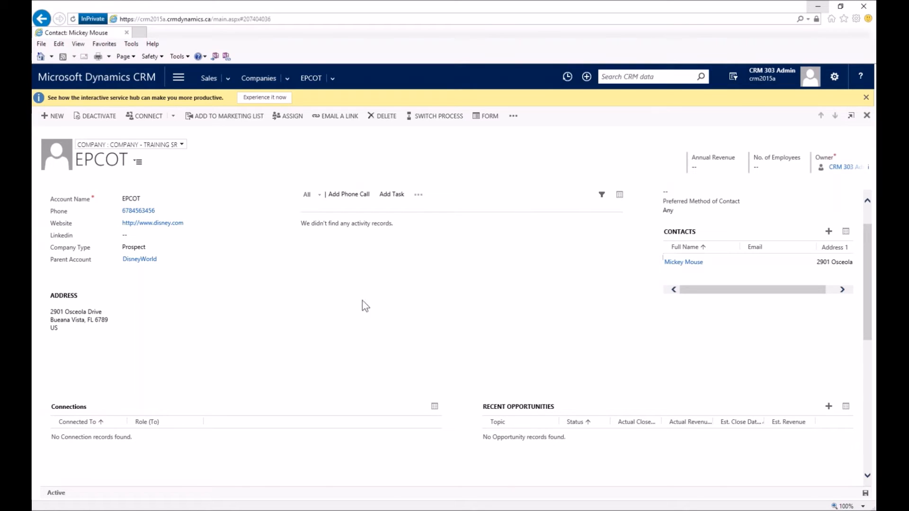
{"action": "left_click", "coordinate": [287, 79]}
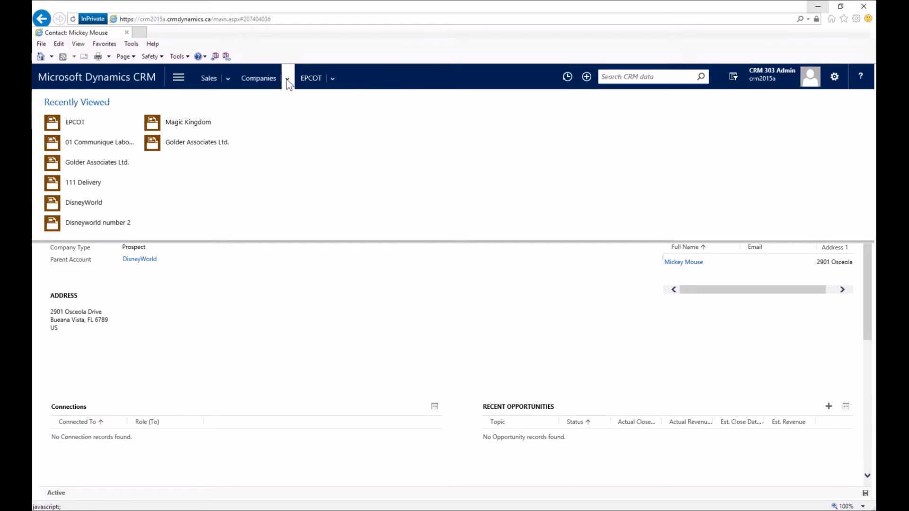
Navigate through the Sales menu to Contacts and bring up a blank new contact form.
{"action": "left_click", "coordinate": [230, 78]}
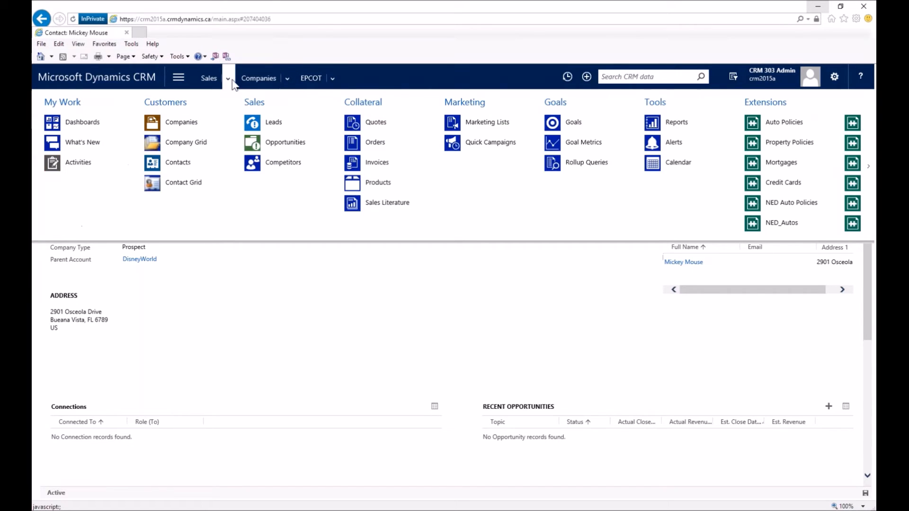
{"action": "left_click", "coordinate": [178, 163]}
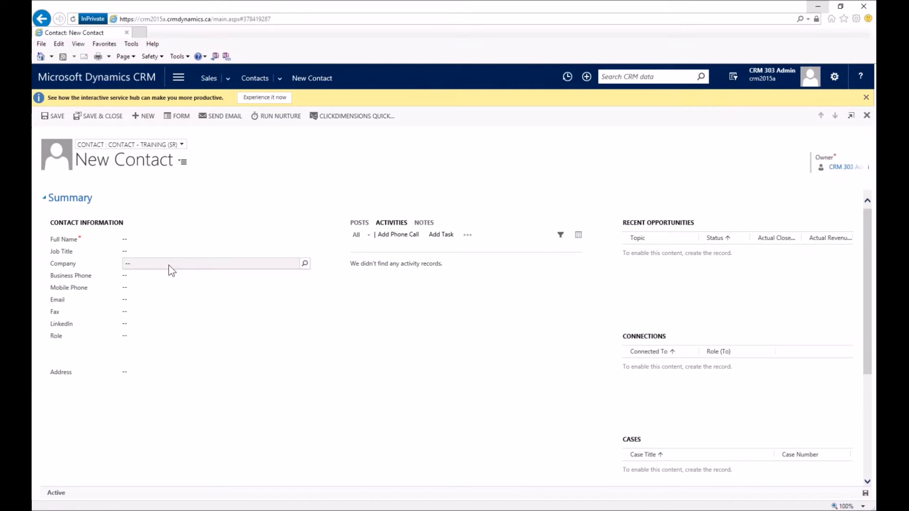
{"action": "scroll", "coordinate": [167, 331], "scroll_direction": "down", "scroll_amount": 2}
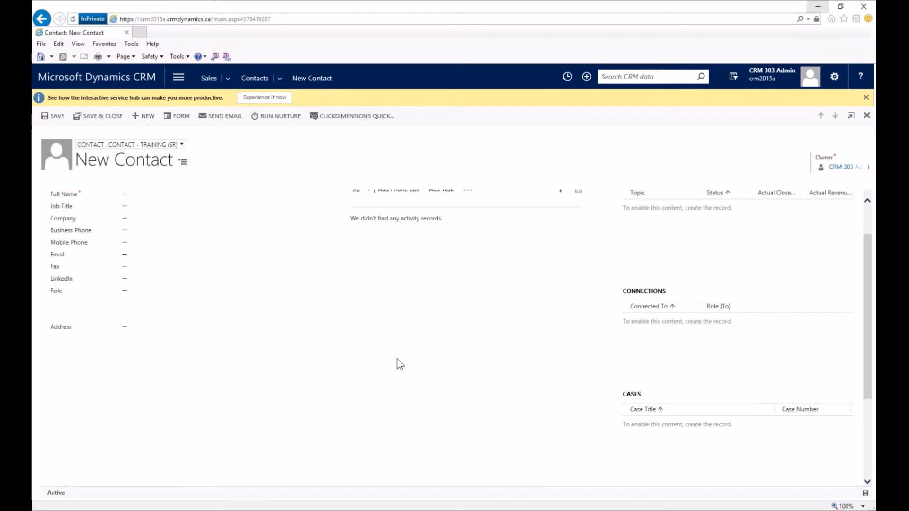
{"action": "scroll", "coordinate": [400, 364], "scroll_direction": "up", "scroll_amount": 2}
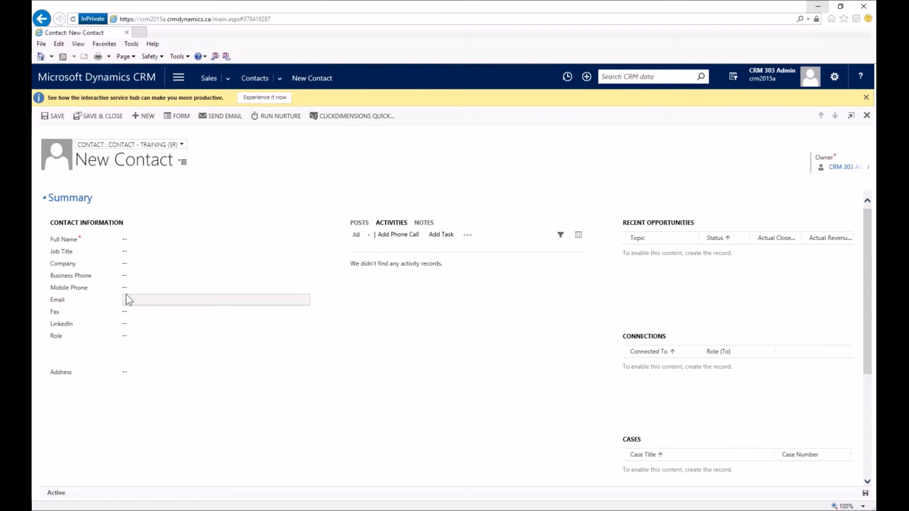
Look up 'epcot' in the Company field and link EPCOT to the contact.
{"action": "left_click", "coordinate": [139, 269]}
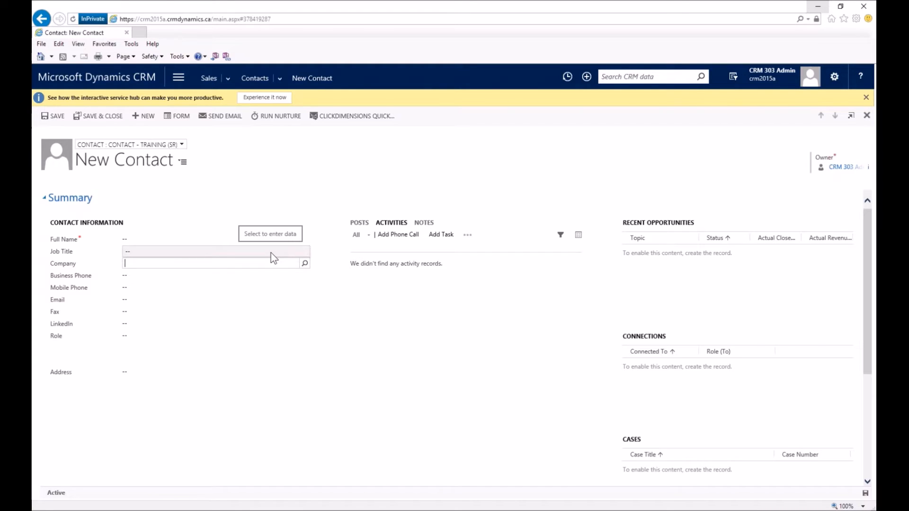
{"action": "type", "text": "epcot"}
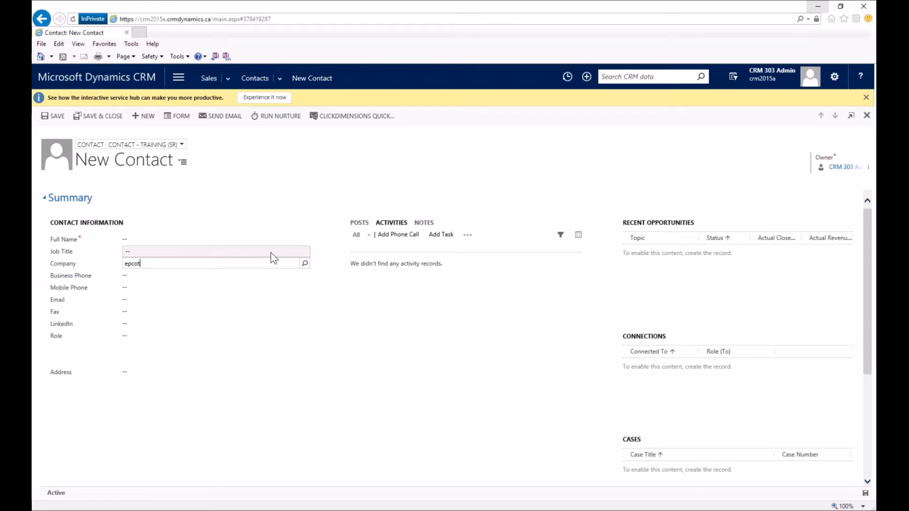
{"action": "key", "text": "Tab"}
{"action": "left_click", "coordinate": [157, 264]}
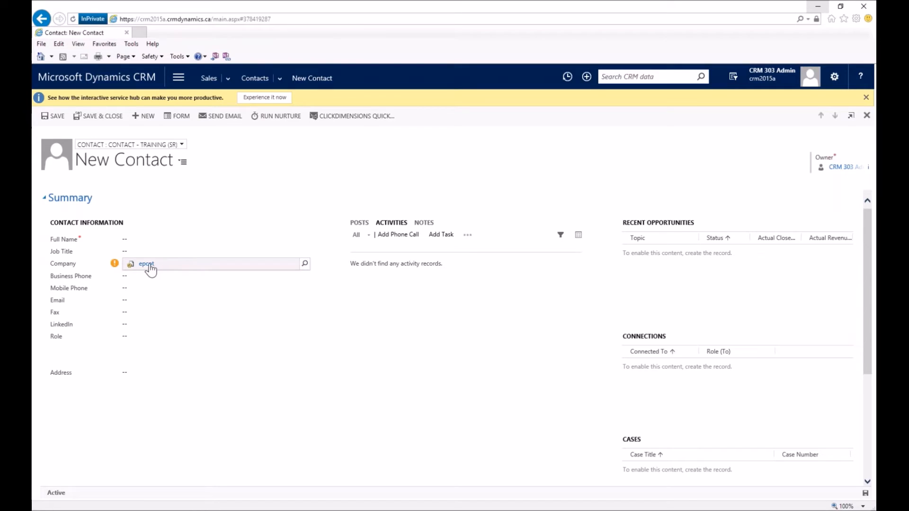
{"action": "left_click", "coordinate": [150, 265]}
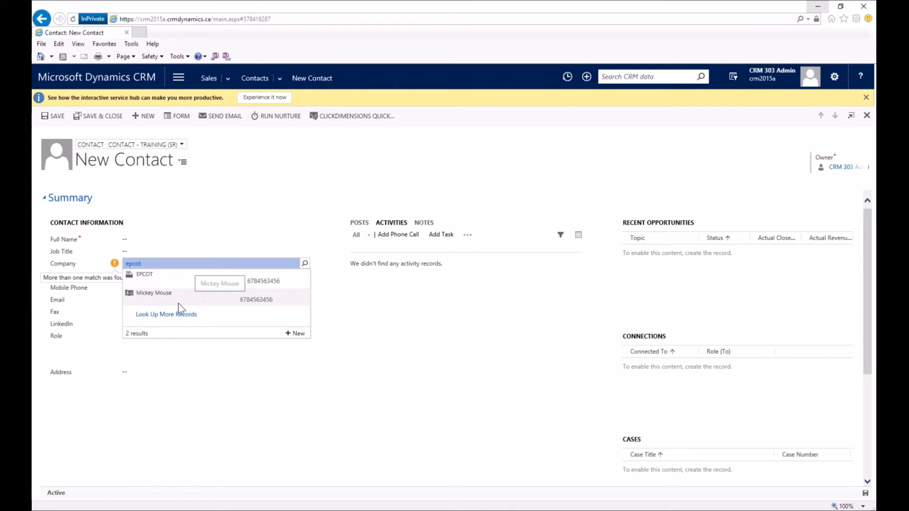
{"action": "left_click", "coordinate": [141, 276]}
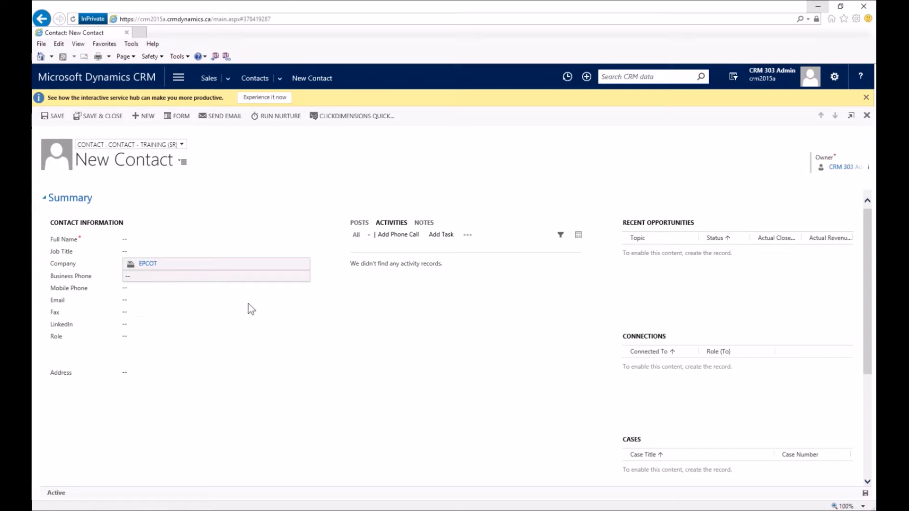
Enter the new contact's first and last name in the Full Name flyout, fixing a first-name typo.
{"action": "left_click", "coordinate": [154, 240]}
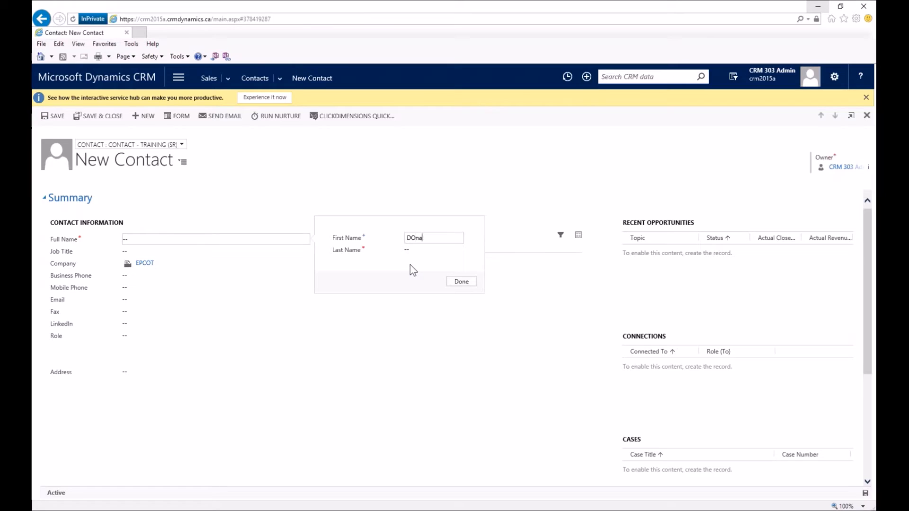
{"action": "type", "text": "DOnald Duck"}
{"action": "key", "text": "BackSpace"}
{"action": "type", "text": "ld"}
{"action": "key", "text": "Tab"}
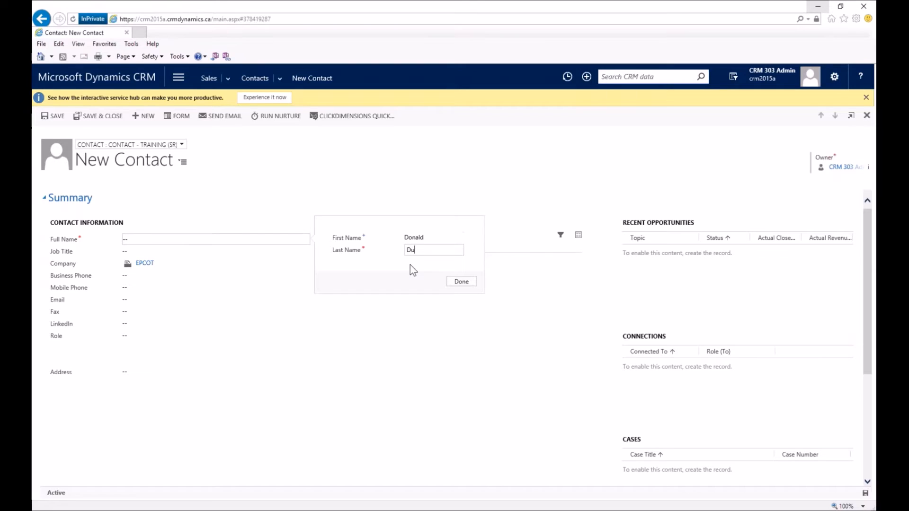
{"action": "left_click", "coordinate": [462, 283]}
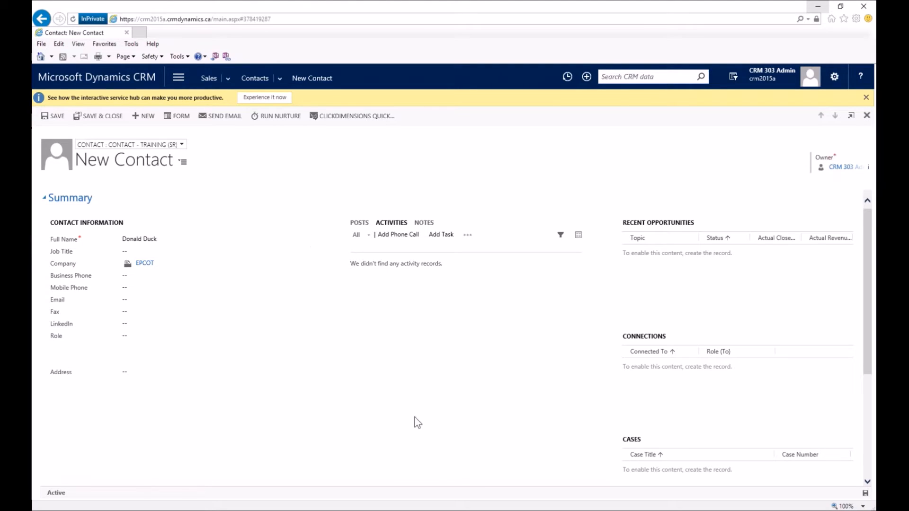
Scroll through the unsaved contact form, then head to the Contacts list, triggering the unsaved-changes warning.
{"action": "scroll", "coordinate": [438, 415], "scroll_direction": "down", "scroll_amount": 4}
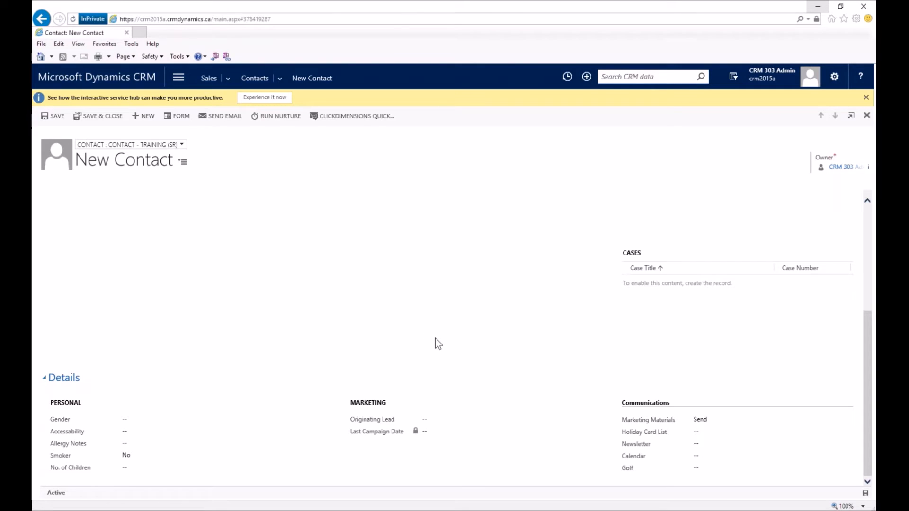
{"action": "scroll", "coordinate": [437, 340], "scroll_direction": "up", "scroll_amount": 5}
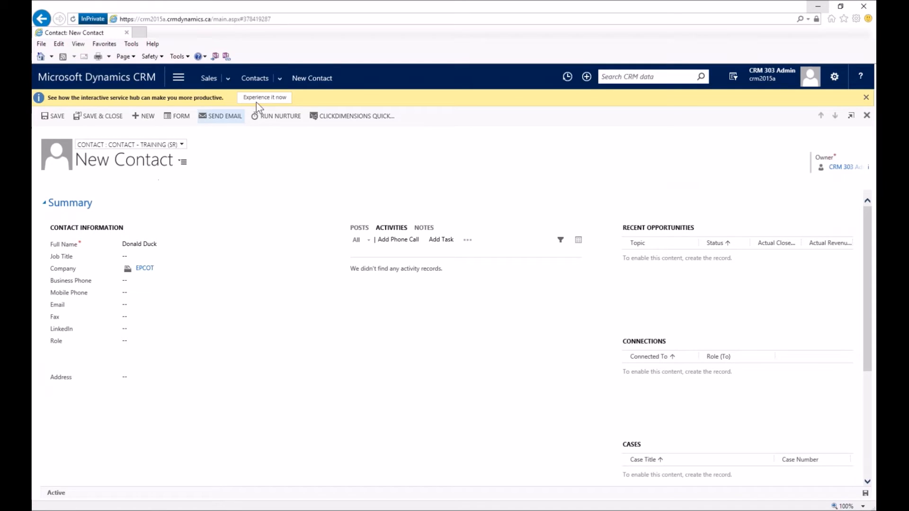
{"action": "left_click", "coordinate": [255, 79]}
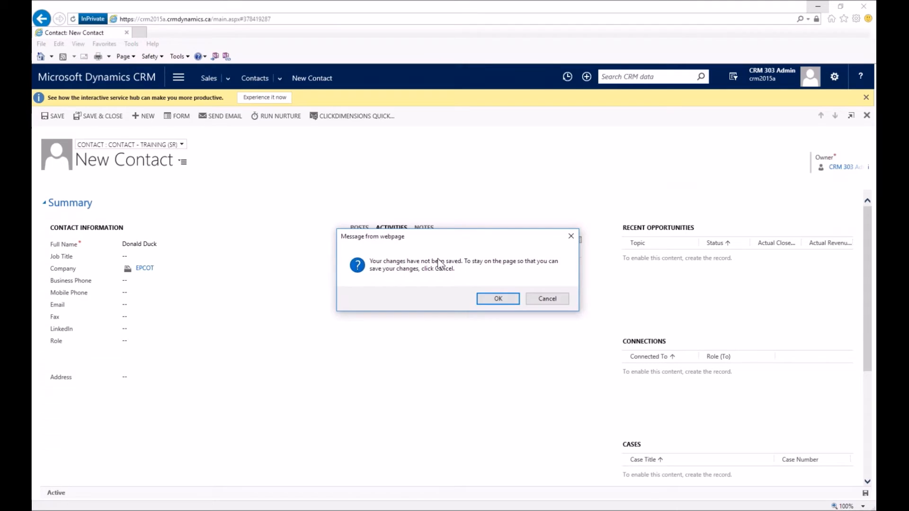
Discard the unsaved contact and open the earlier-saved EPCOT contact from My Active Contacts.
{"action": "left_click", "coordinate": [484, 298]}
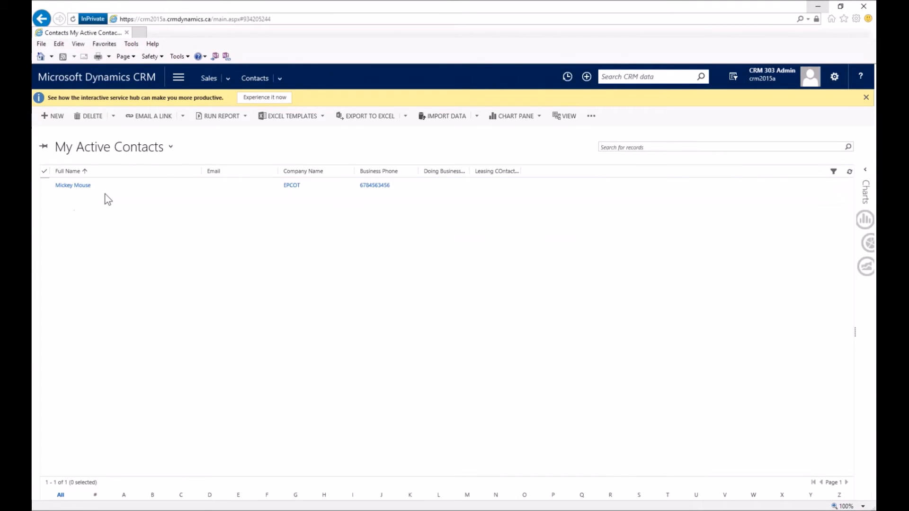
{"action": "left_click", "coordinate": [71, 186]}
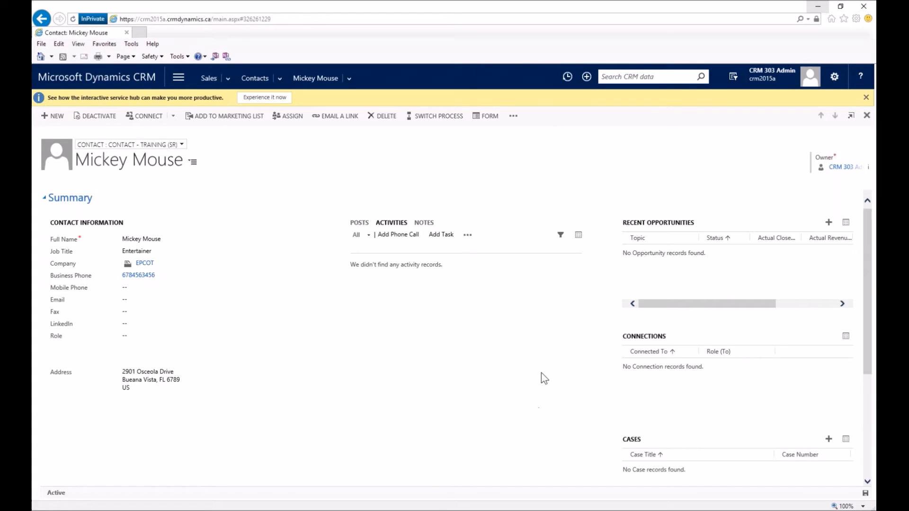
Start a To Another connection from the EPCOT contact and bring up the Name lookup list.
{"action": "left_click", "coordinate": [172, 119]}
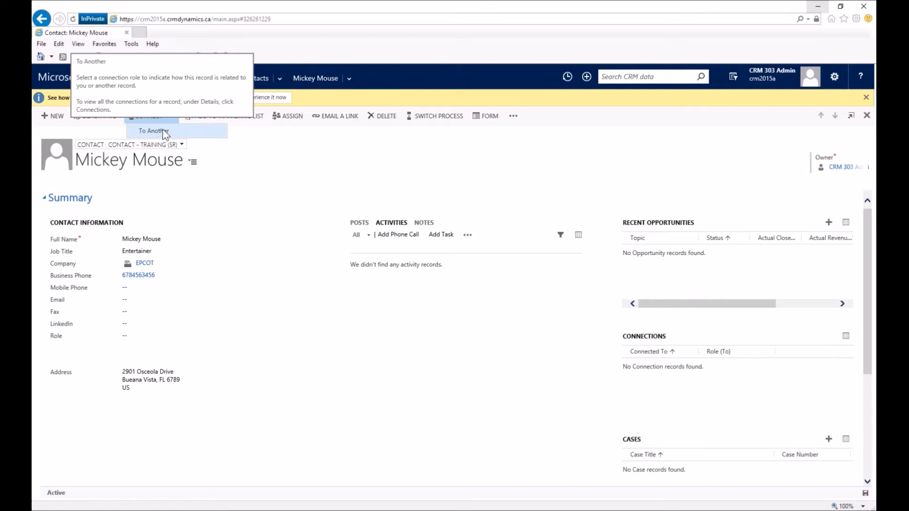
{"action": "left_click", "coordinate": [163, 129]}
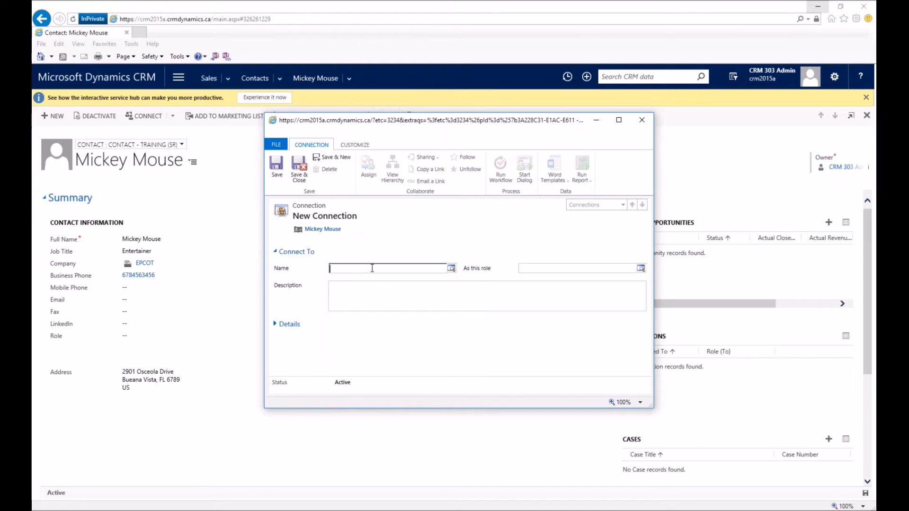
{"action": "left_click", "coordinate": [452, 268]}
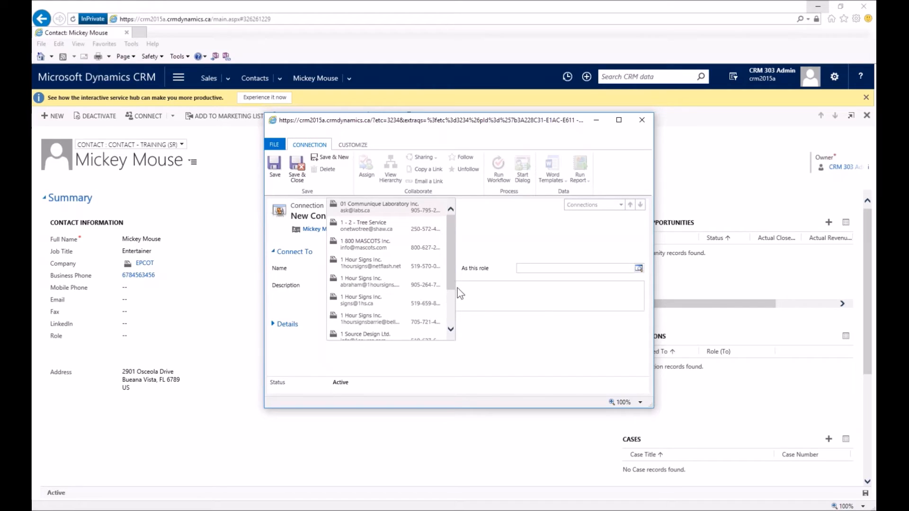
{"action": "mouse_move", "coordinate": [451, 284]}
{"action": "left_mouse_down"}
{"action": "mouse_move", "coordinate": [453, 320]}
{"action": "mouse_move", "coordinate": [453, 279]}
{"action": "left_mouse_up"}
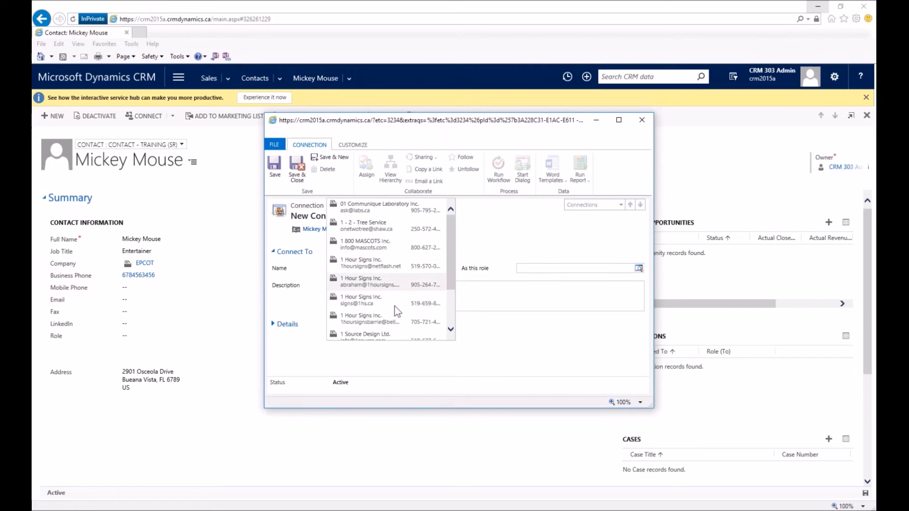
{"action": "left_click_drag", "start_coordinate": [453, 289], "coordinate": [443, 343]}
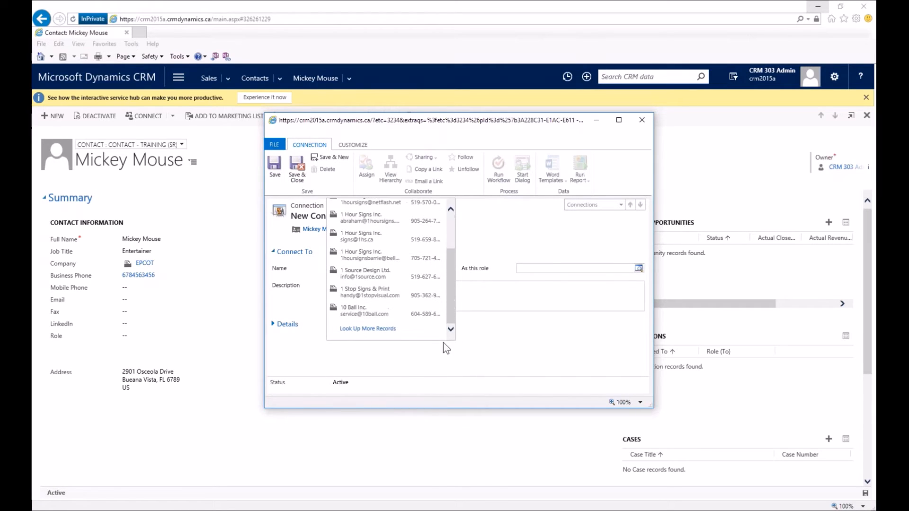
Look up more records with Look for kept on Contact, searching by the colleague's first name.
{"action": "left_click", "coordinate": [374, 330]}
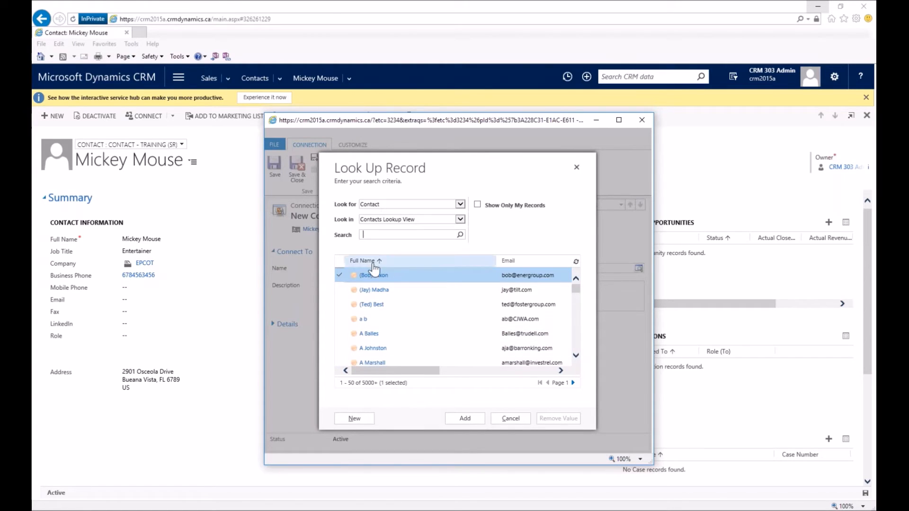
{"action": "left_click", "coordinate": [394, 203]}
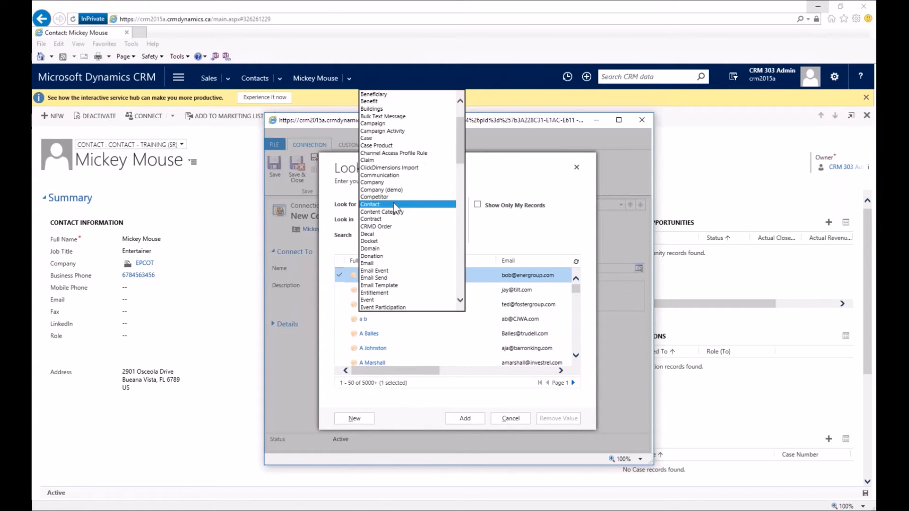
{"action": "mouse_move", "coordinate": [462, 127]}
{"action": "left_mouse_down"}
{"action": "mouse_move", "coordinate": [460, 116]}
{"action": "mouse_move", "coordinate": [459, 125]}
{"action": "left_mouse_up"}
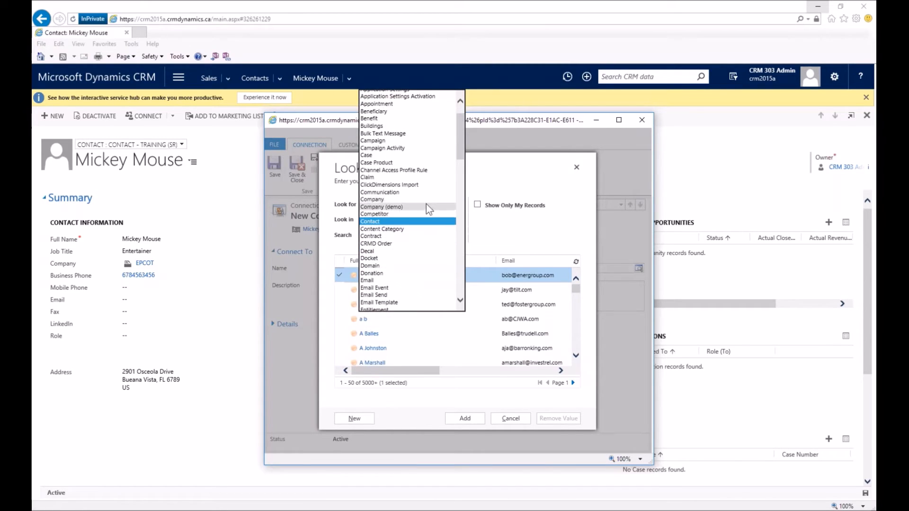
{"action": "left_click_drag", "start_coordinate": [460, 156], "coordinate": [460, 158]}
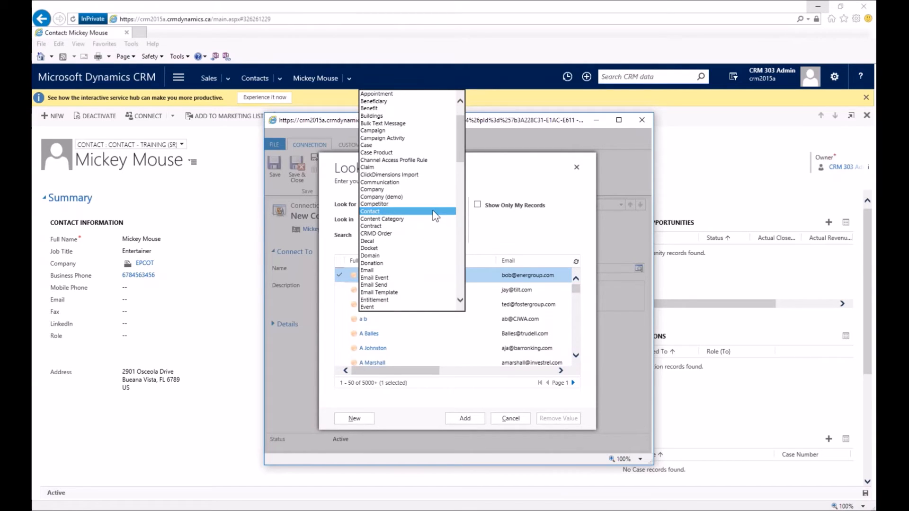
{"action": "left_click", "coordinate": [432, 212]}
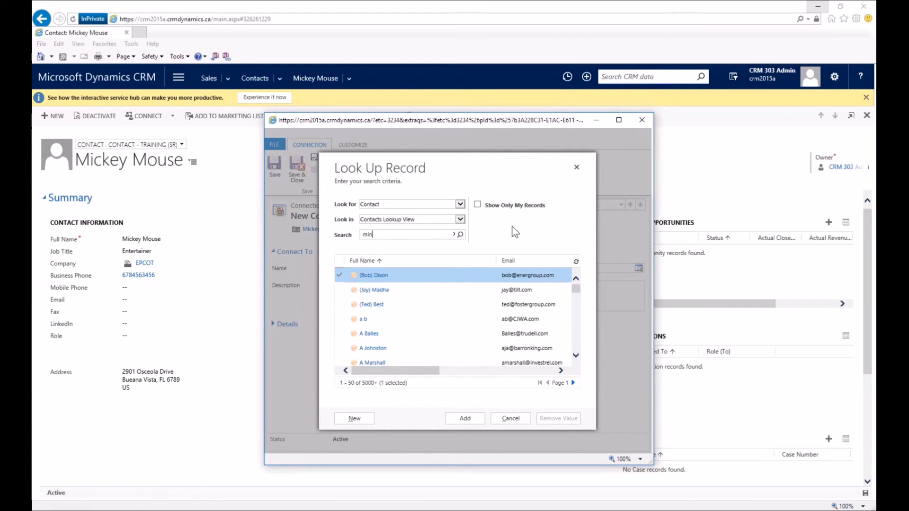
{"action": "type", "text": "minnie"}
{"action": "key", "text": "Return"}
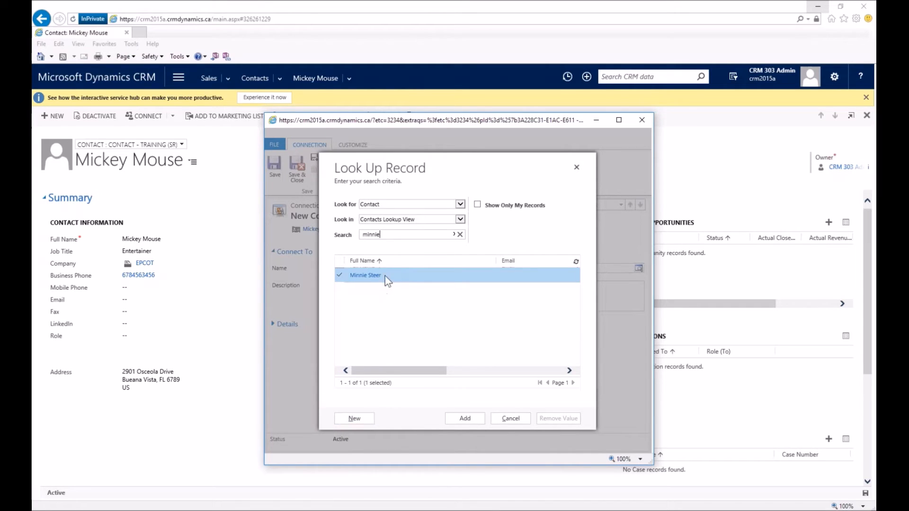
Set the found contact as the connection's Name, assign the Colleague role, and save and close.
{"action": "left_click", "coordinate": [474, 420]}
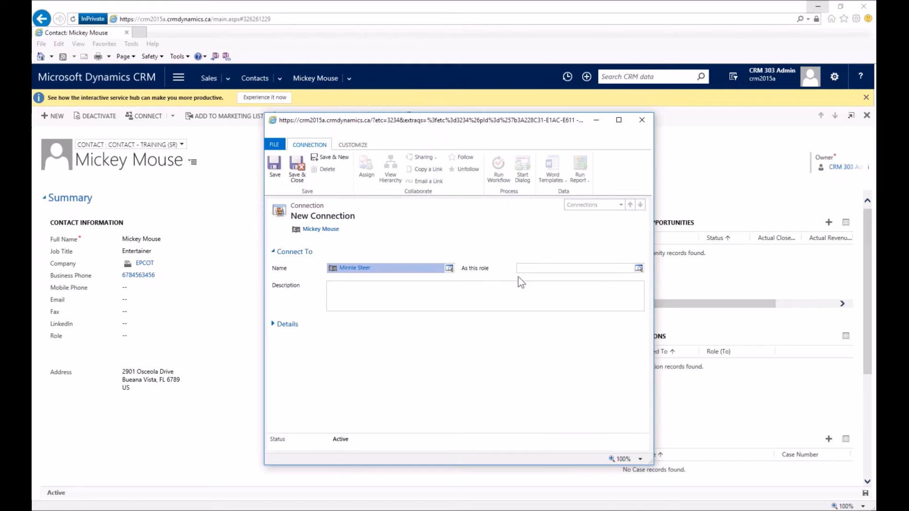
{"action": "left_click", "coordinate": [639, 269]}
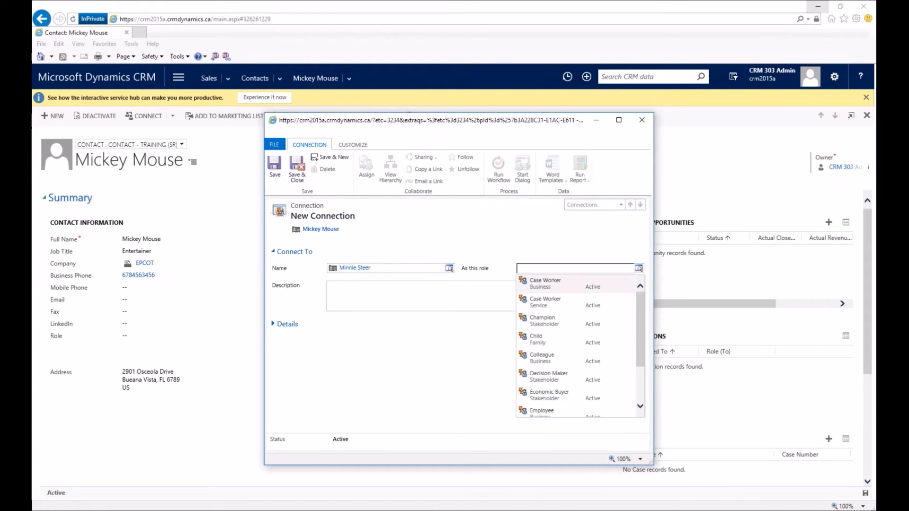
{"action": "left_click_drag", "start_coordinate": [638, 322], "coordinate": [619, 311]}
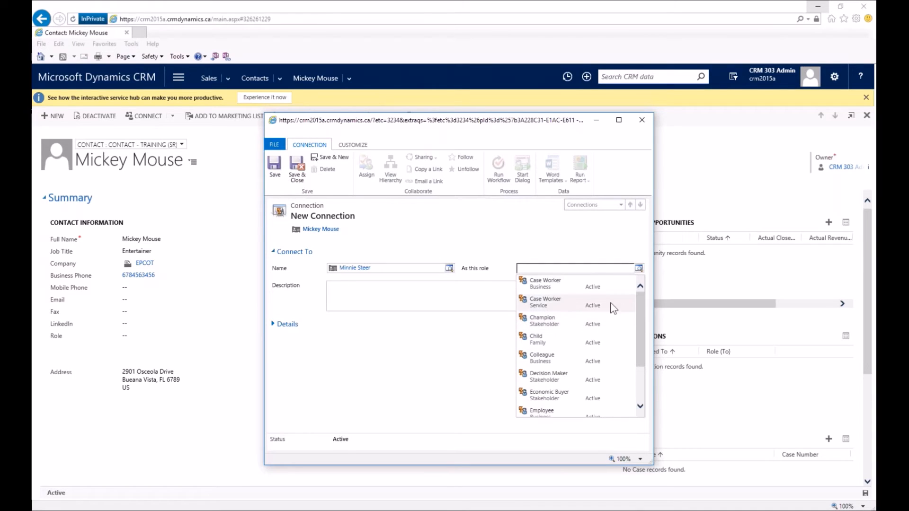
{"action": "left_click_drag", "start_coordinate": [638, 364], "coordinate": [643, 401]}
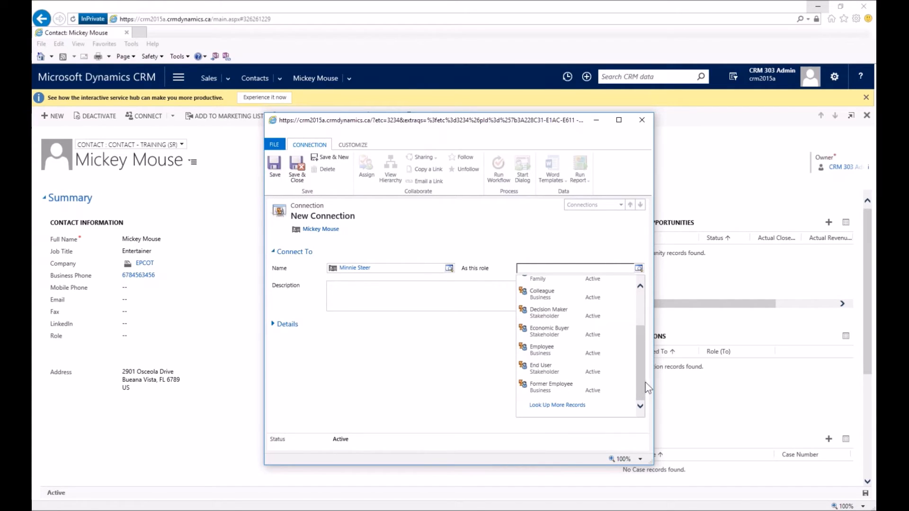
{"action": "left_click_drag", "start_coordinate": [643, 383], "coordinate": [654, 347]}
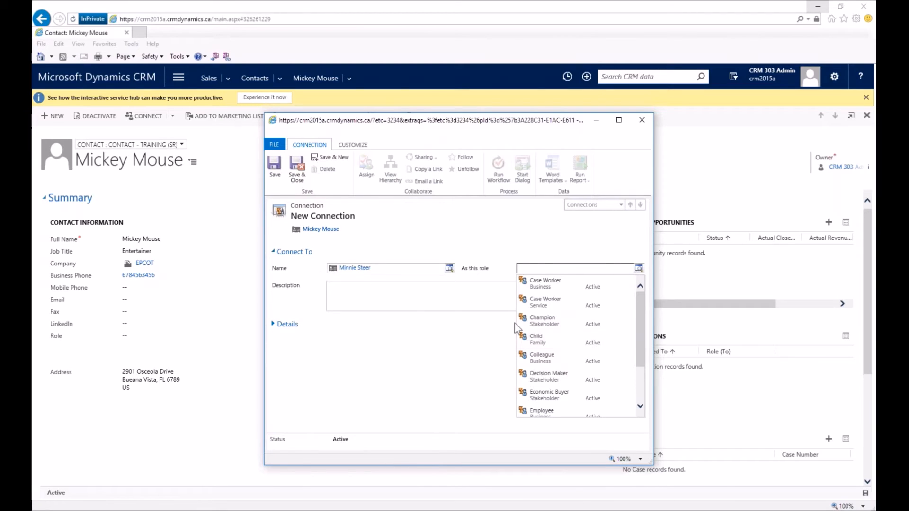
{"action": "left_click", "coordinate": [554, 361]}
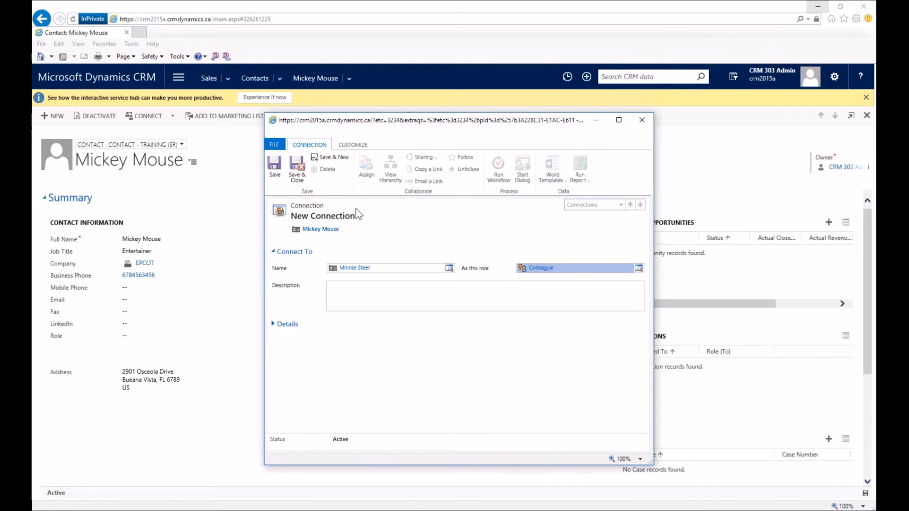
{"action": "left_click", "coordinate": [297, 174]}
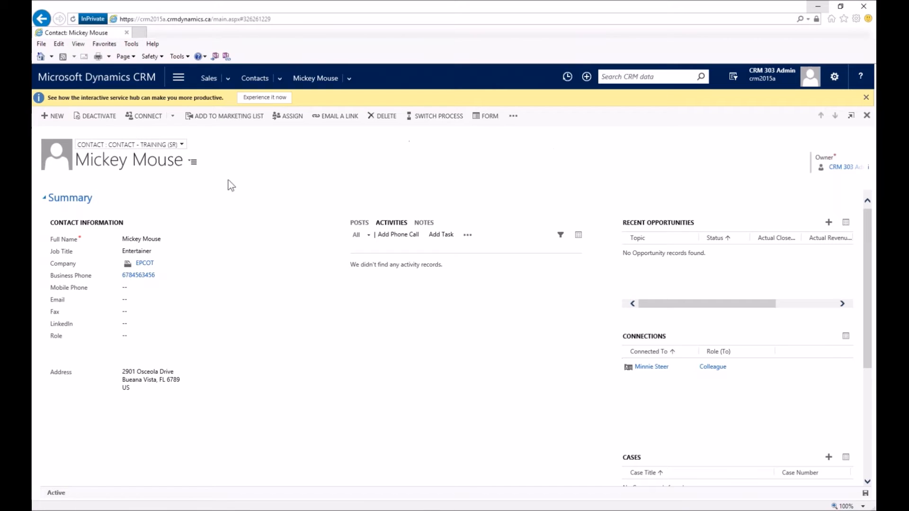
Open the Share dialog for the EPCOT contact from the command bar's overflow menu.
{"action": "left_click", "coordinate": [513, 116]}
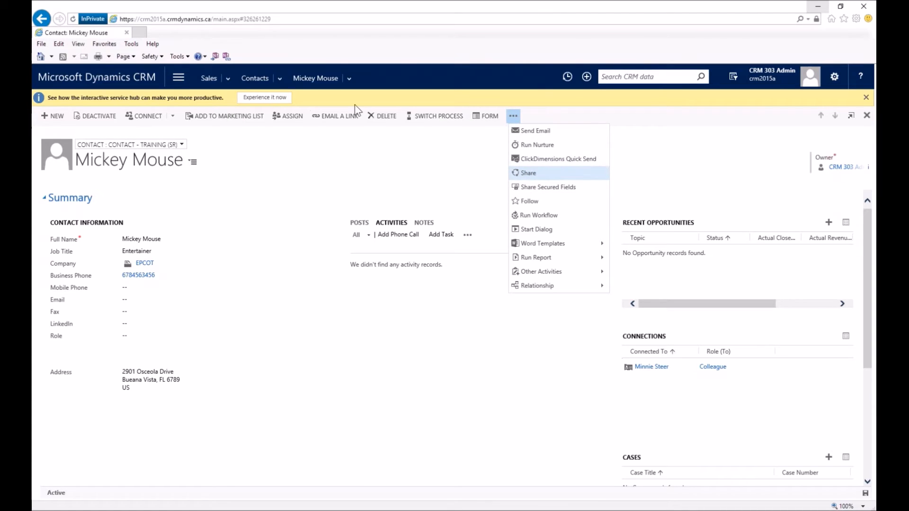
{"action": "left_click", "coordinate": [524, 174]}
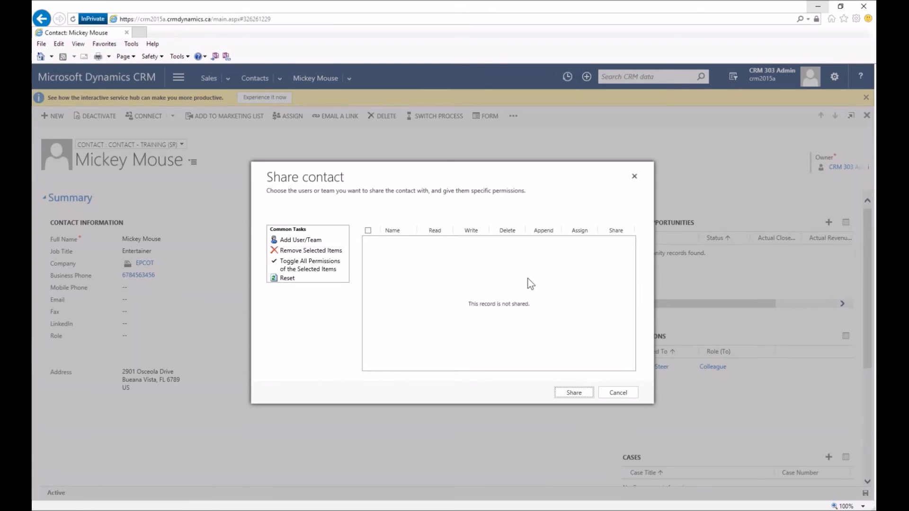
Add the required user to the share list through a User lookup, selecting and adding them.
{"action": "left_click", "coordinate": [320, 241]}
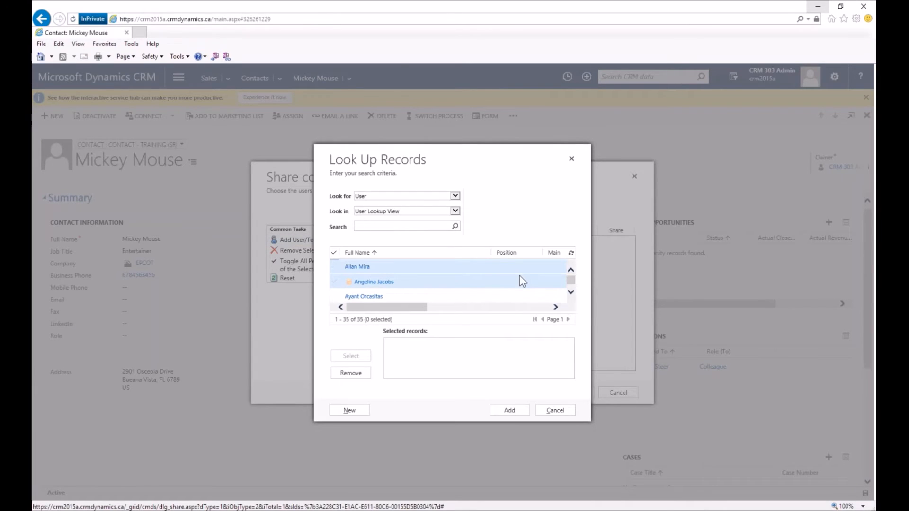
{"action": "left_click", "coordinate": [365, 199]}
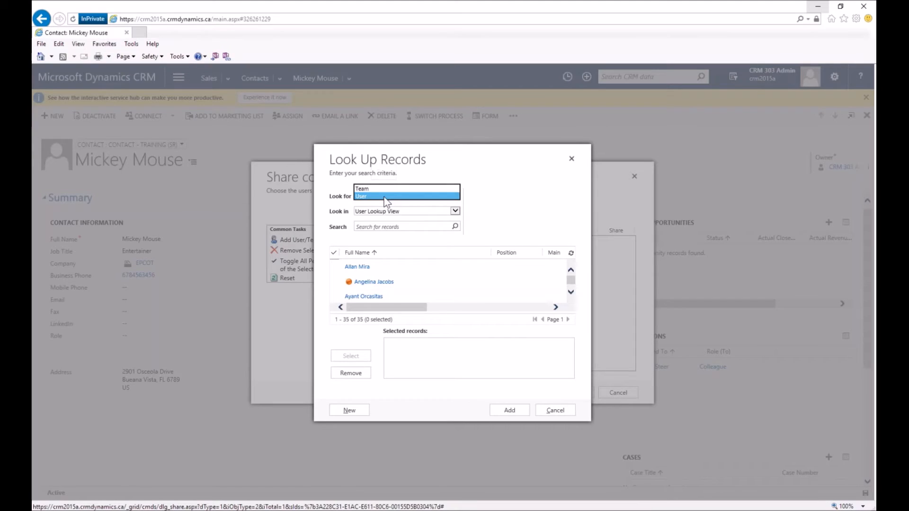
{"action": "left_click", "coordinate": [384, 197]}
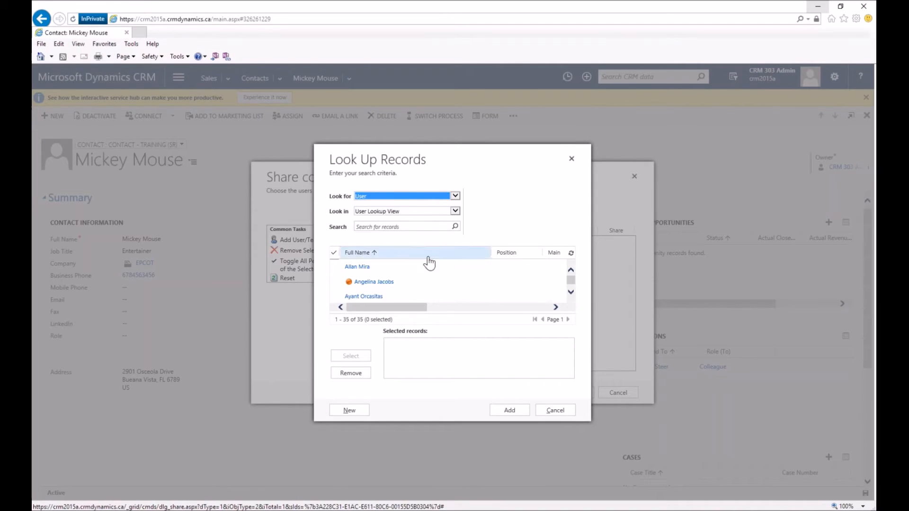
{"action": "left_click", "coordinate": [571, 293]}
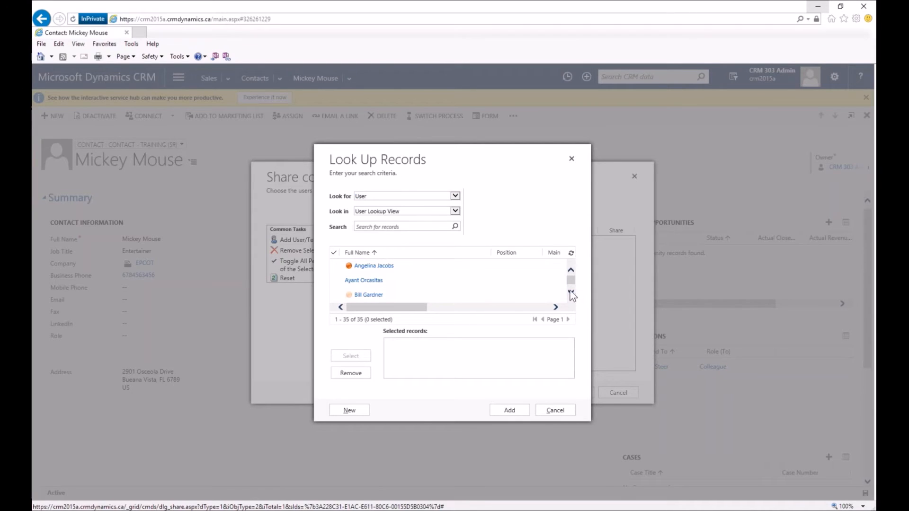
{"action": "left_click_drag", "start_coordinate": [571, 280], "coordinate": [570, 279]}
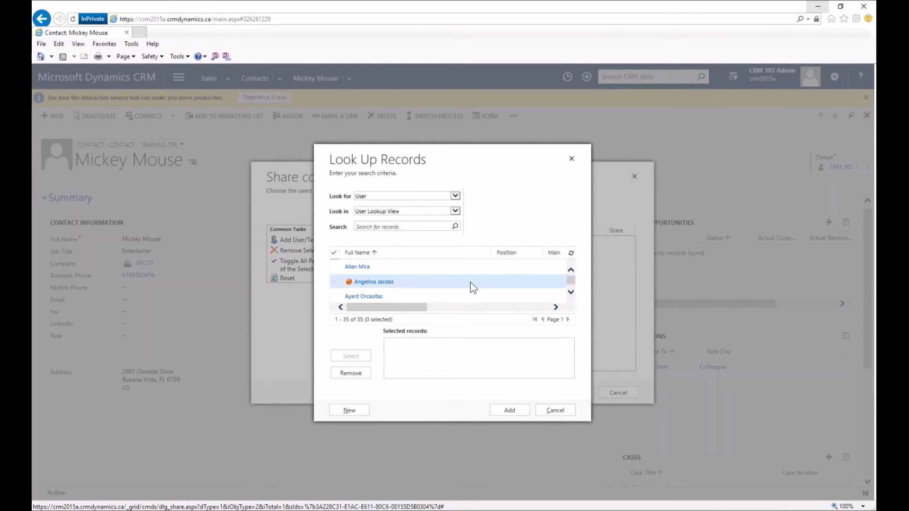
{"action": "left_click", "coordinate": [442, 285]}
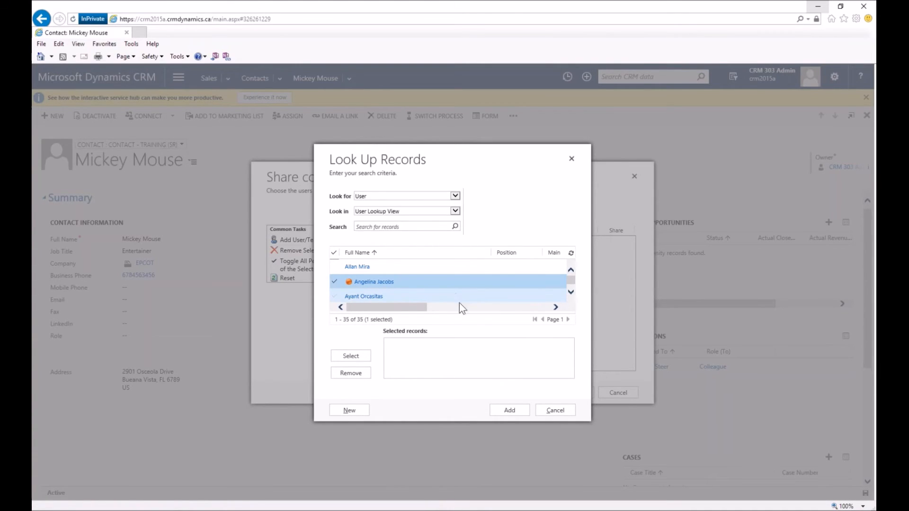
{"action": "left_click", "coordinate": [367, 361]}
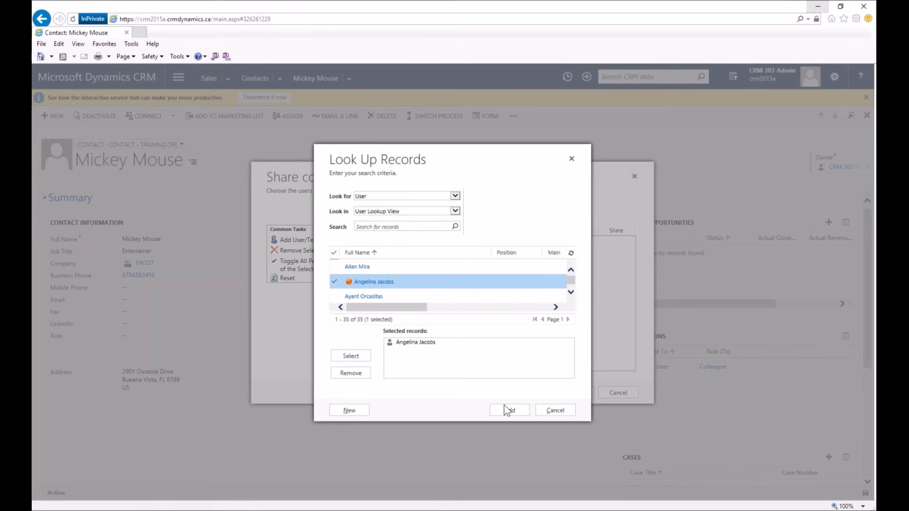
{"action": "left_click", "coordinate": [526, 411]}
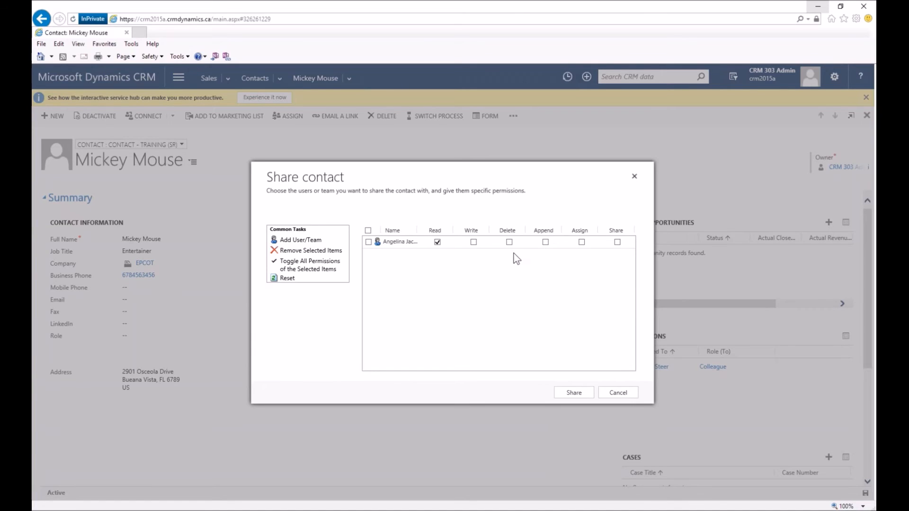
Tick Write for the added user alongside Read and apply the share.
{"action": "left_click", "coordinate": [474, 243]}
{"action": "left_click", "coordinate": [562, 396]}
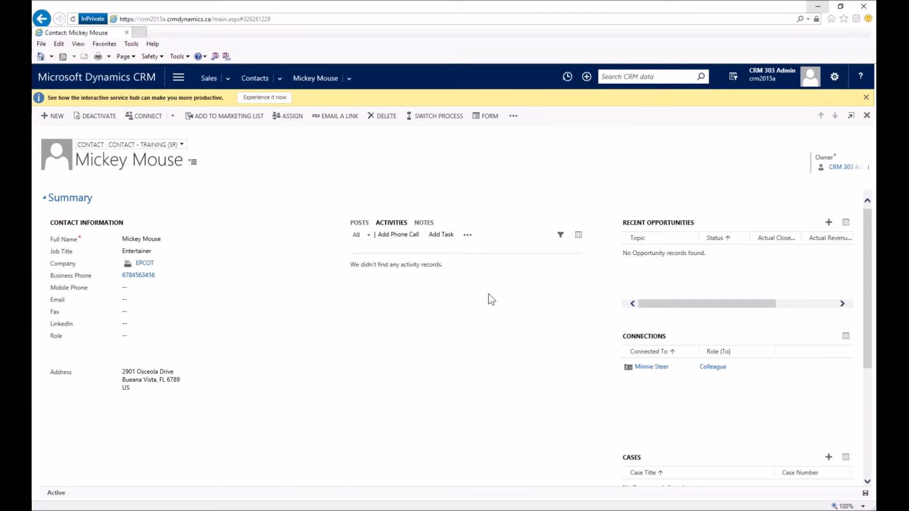
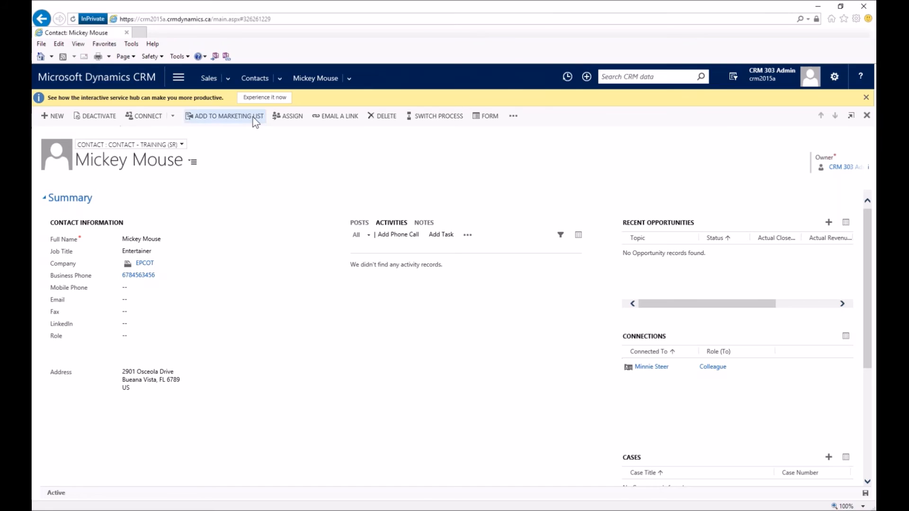
Open the Assign Contact dialog from the contact form's command bar.
{"action": "left_click", "coordinate": [299, 115]}
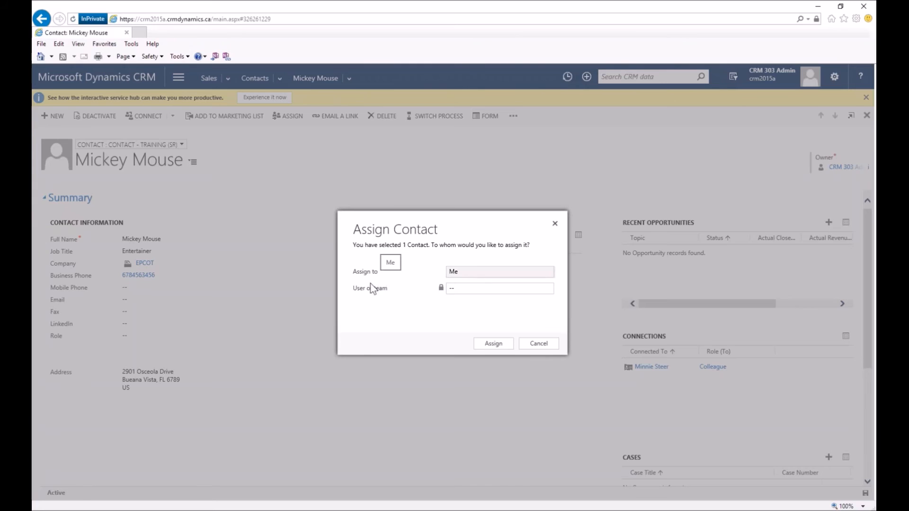
Choose 'User or team', look up the target user by first name, and assign the contact to them.
{"action": "left_click", "coordinate": [459, 275]}
{"action": "left_click", "coordinate": [479, 285]}
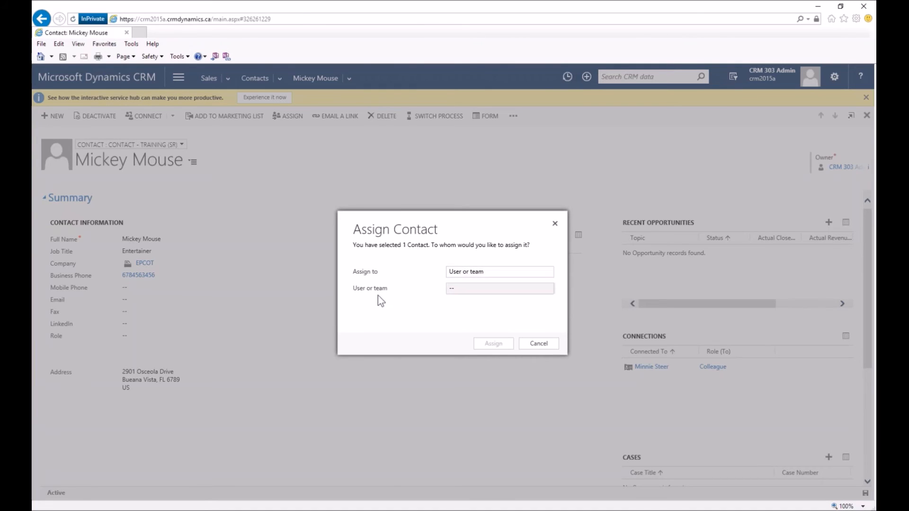
{"action": "left_click", "coordinate": [458, 289]}
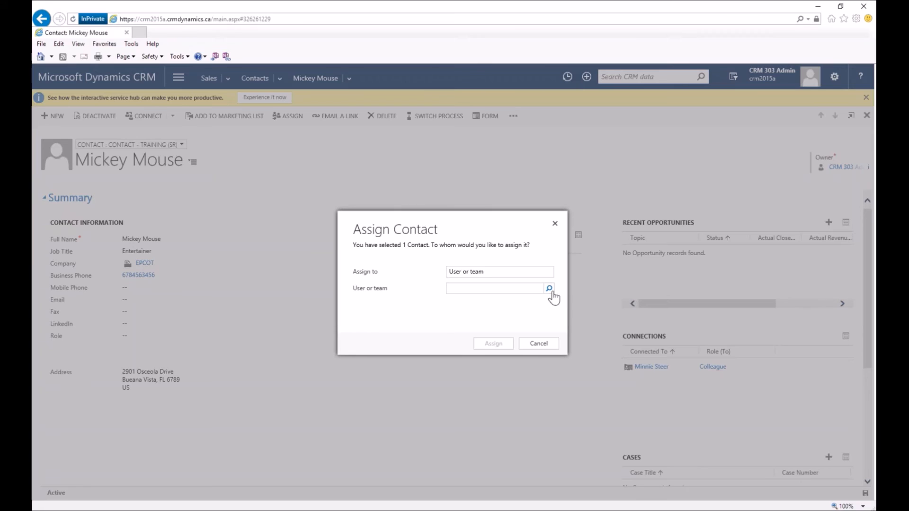
{"action": "type", "text": "angelina"}
{"action": "key", "text": "Tab"}
{"action": "left_click", "coordinate": [490, 351]}
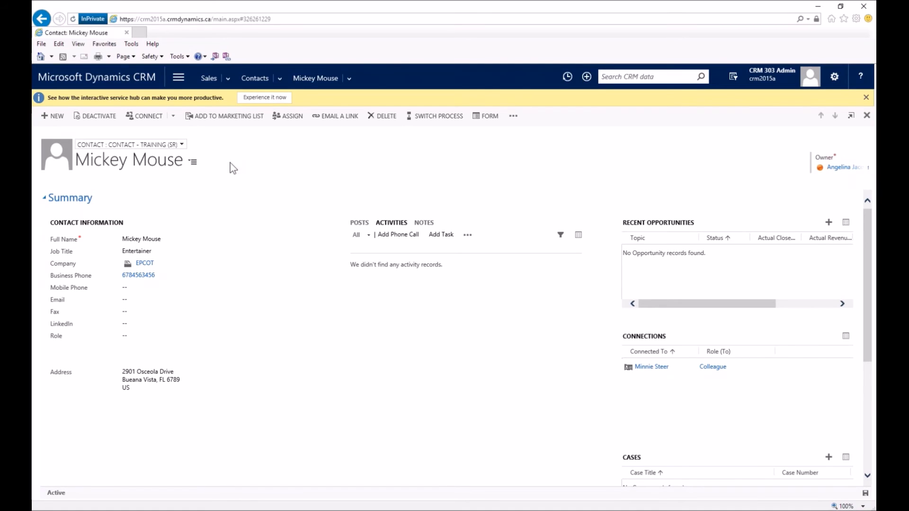
Go to the Contacts list and switch to the Active Contacts view.
{"action": "left_click", "coordinate": [258, 80]}
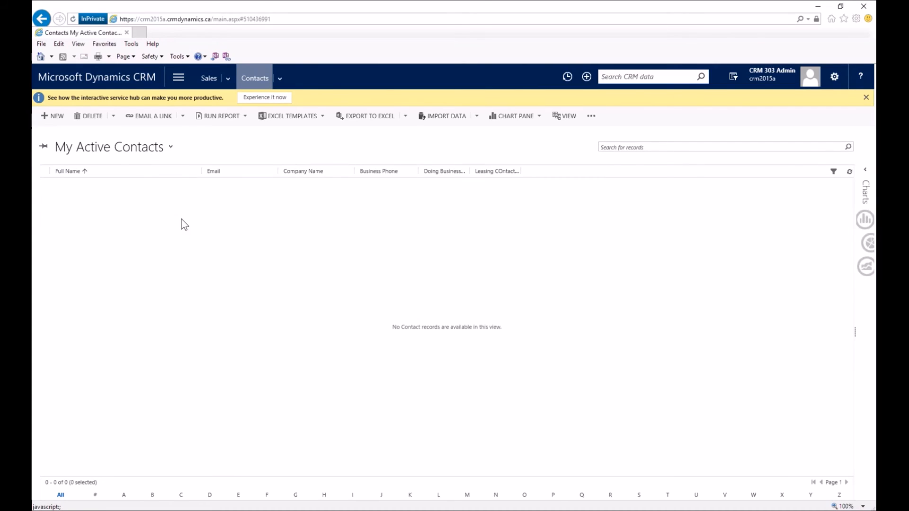
{"action": "left_click", "coordinate": [170, 147]}
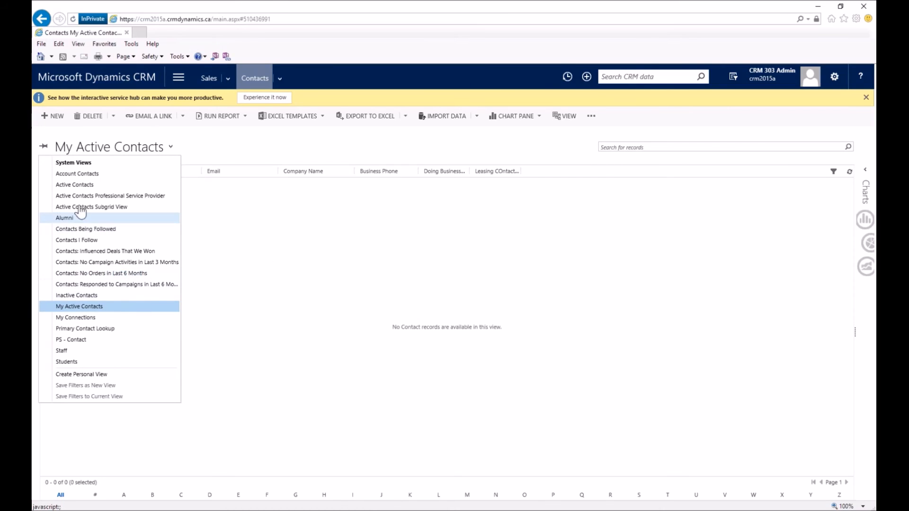
{"action": "left_click", "coordinate": [74, 184]}
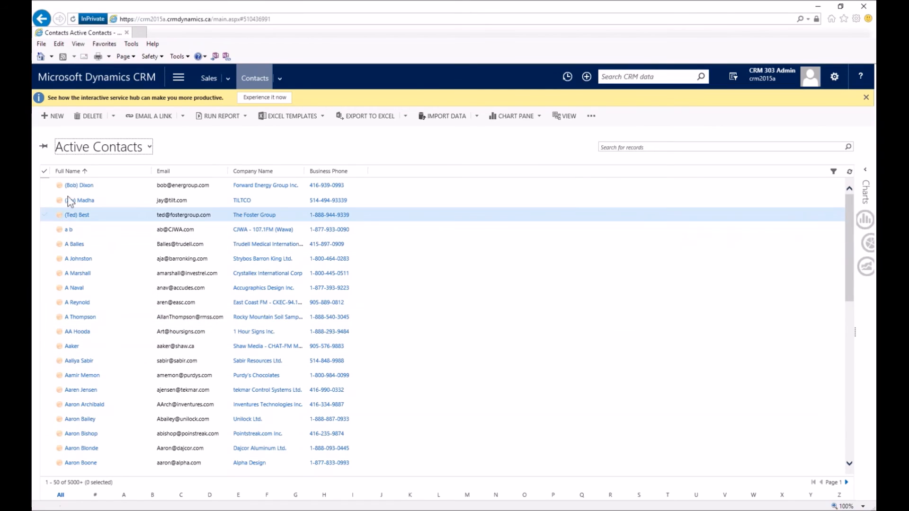
Mark the first two contacts and start assigning them to a user or team.
{"action": "left_click", "coordinate": [44, 186]}
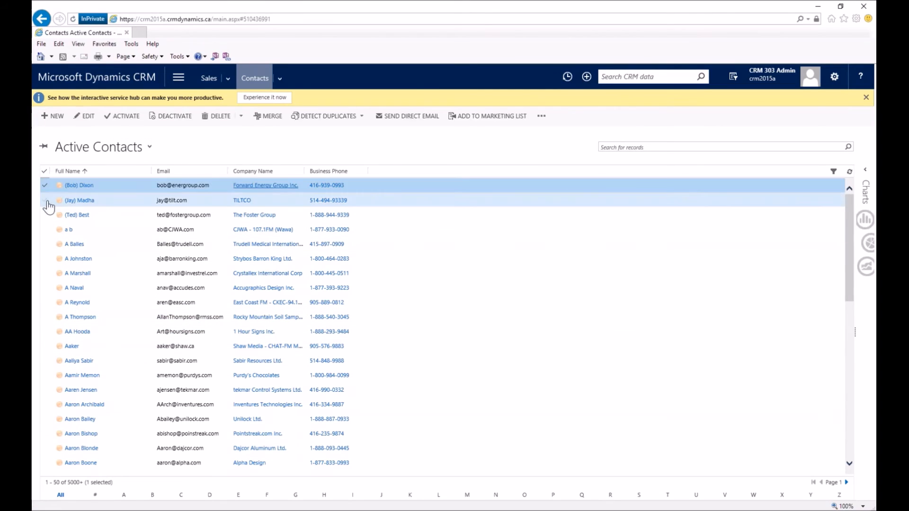
{"action": "left_click", "coordinate": [46, 201]}
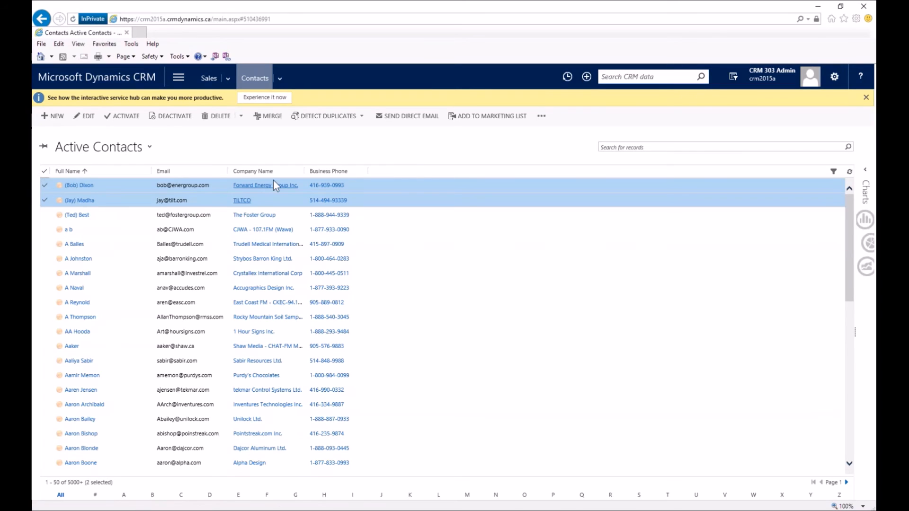
{"action": "left_click", "coordinate": [546, 120]}
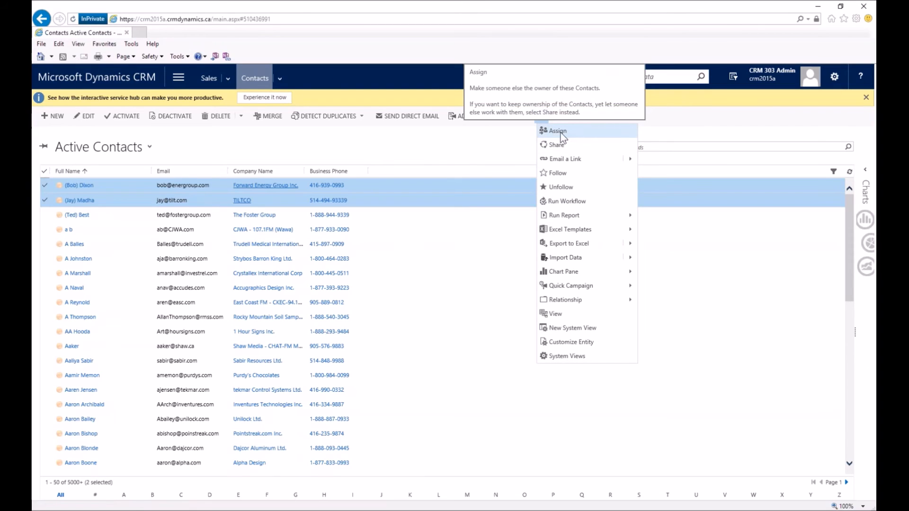
{"action": "left_click", "coordinate": [561, 137]}
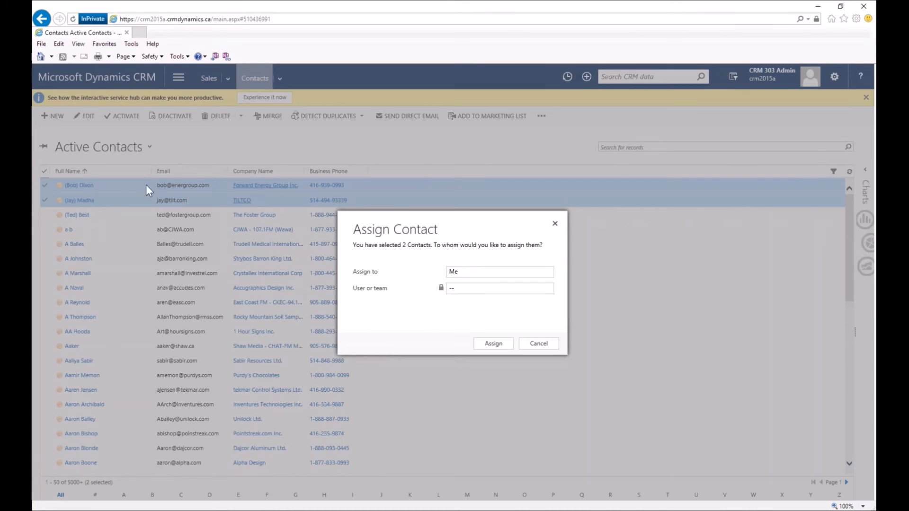
{"action": "left_click", "coordinate": [455, 278]}
{"action": "left_click", "coordinate": [463, 288]}
{"action": "left_click", "coordinate": [499, 292]}
Enter the target user's name, cancel the assignment, then select all 50 contacts on the page.
{"action": "type", "text": "angleina"}
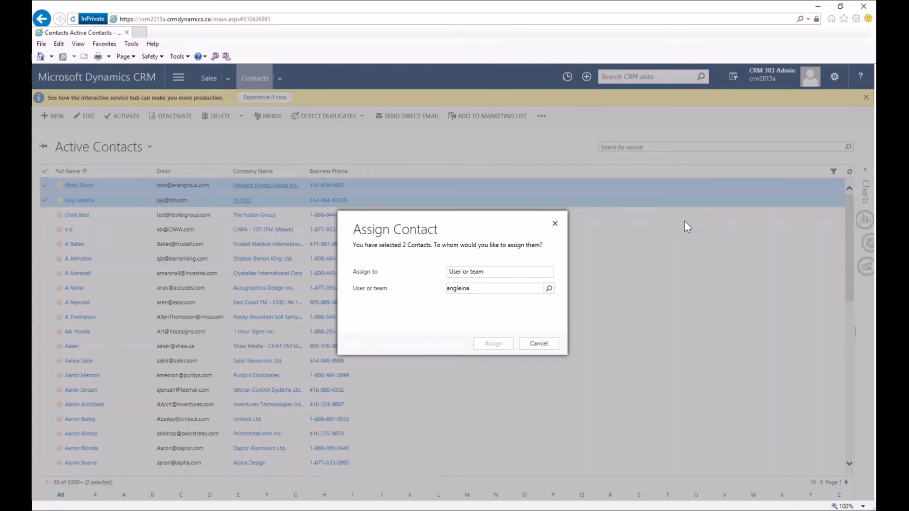
{"action": "key", "text": "BackSpace"}
{"action": "key", "text": "BackSpace"}
{"action": "key", "text": "BackSpace"}
{"action": "key", "text": "BackSpace"}
{"action": "type", "text": "elina"}
{"action": "left_click", "coordinate": [539, 344]}
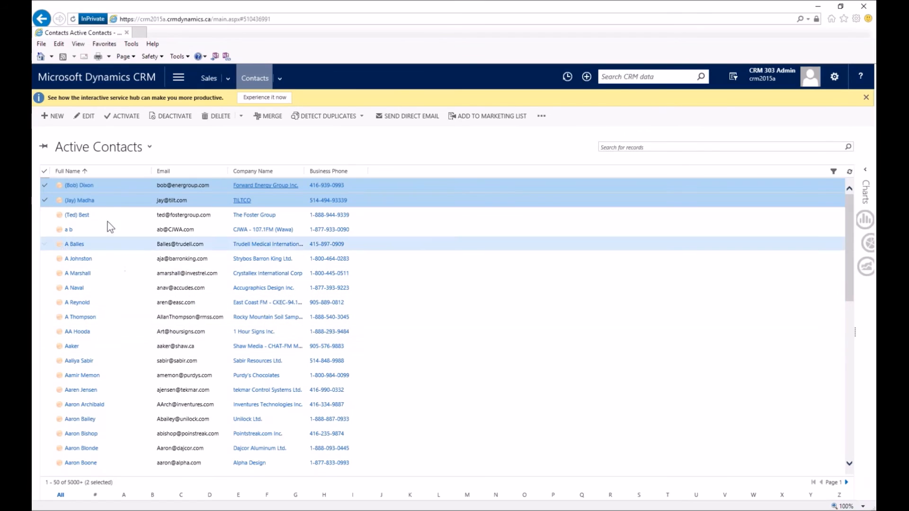
{"action": "left_click", "coordinate": [44, 172]}
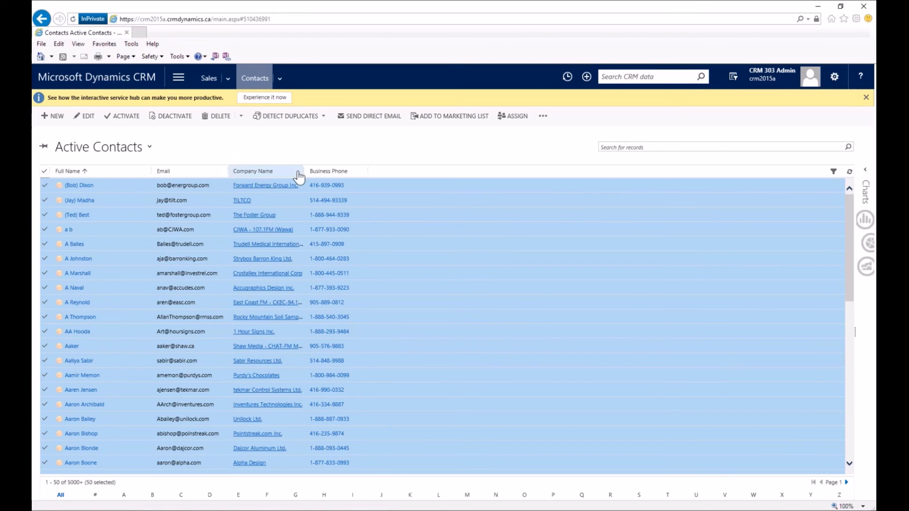
{"action": "left_click", "coordinate": [524, 123]}
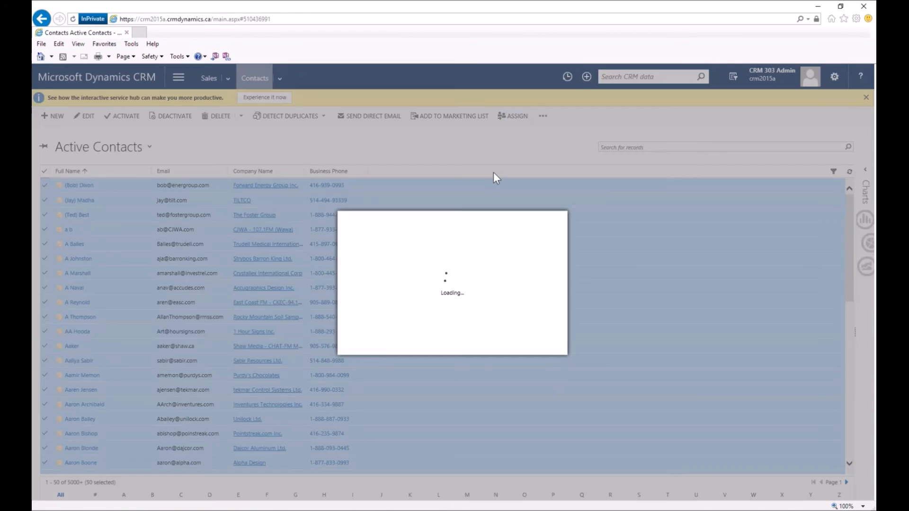
{"action": "left_click", "coordinate": [451, 277]}
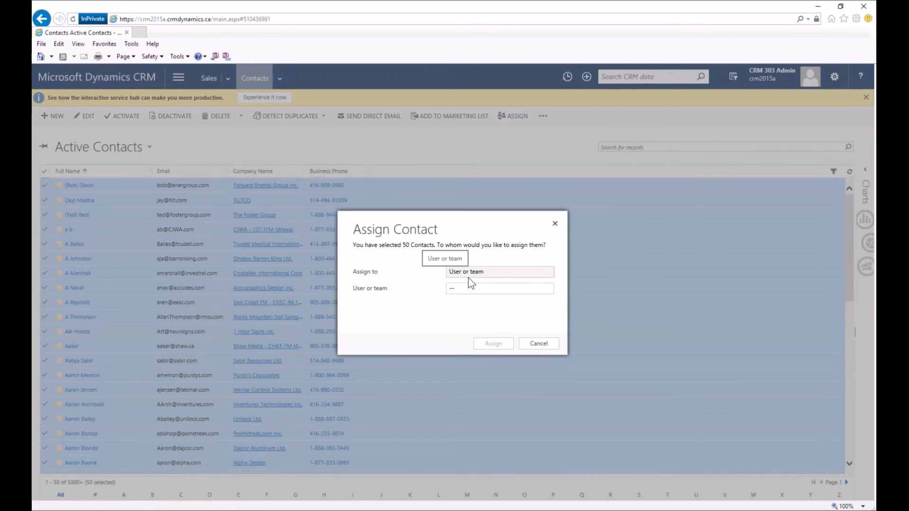
{"action": "left_click", "coordinate": [539, 343]}
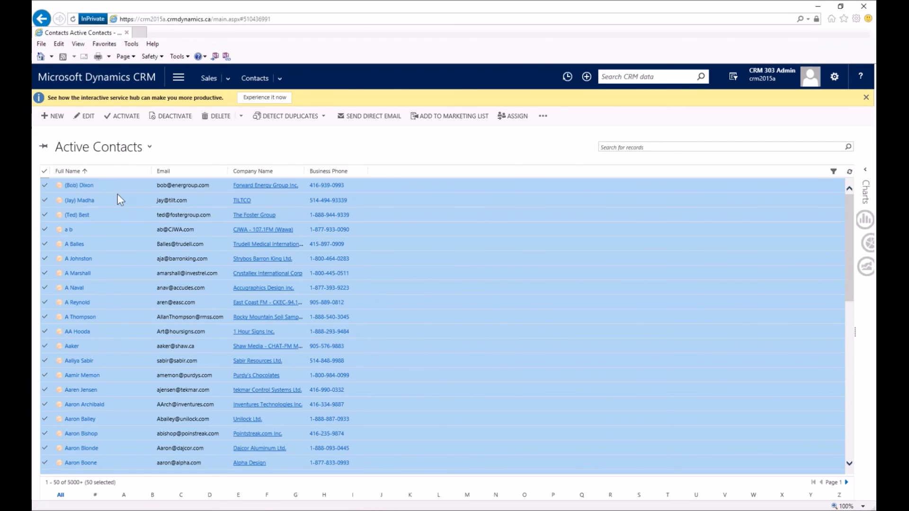
Navigate through the Sales menu to Companies under Customers.
{"action": "left_click", "coordinate": [228, 77]}
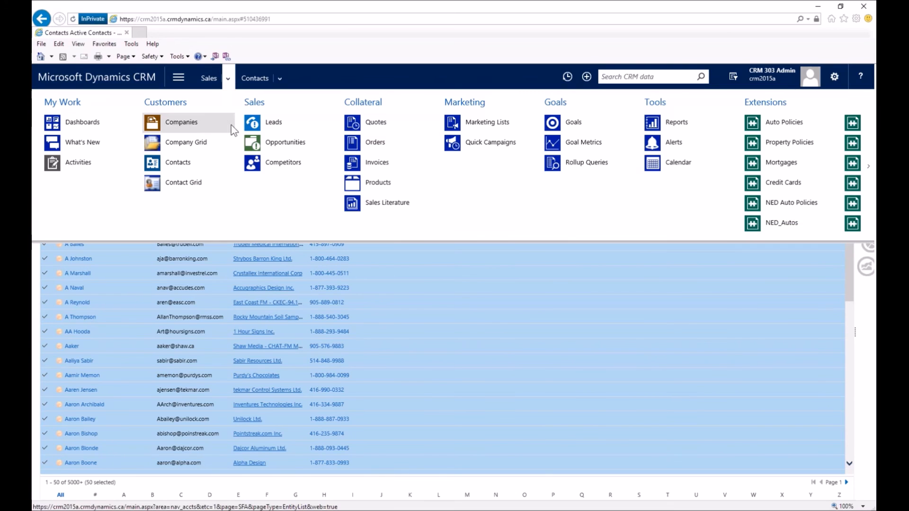
{"action": "left_click", "coordinate": [197, 124]}
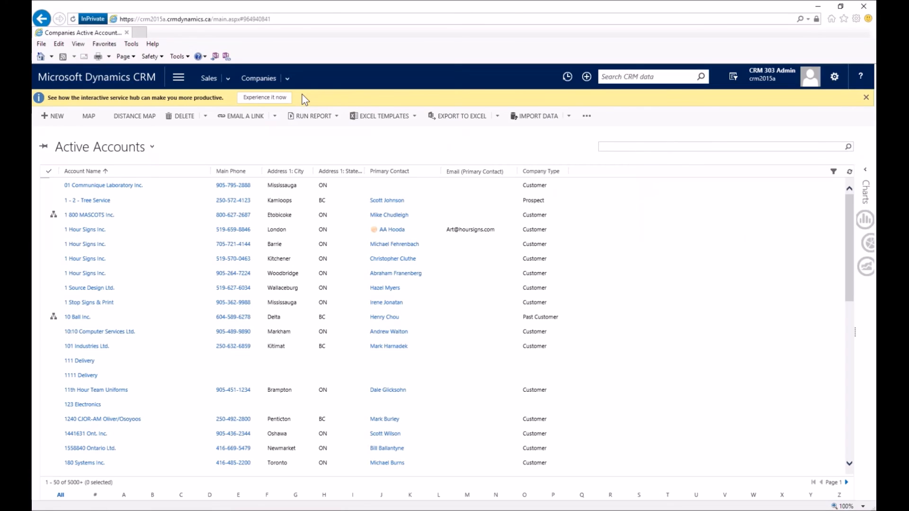
Search accounts for 'disney' to list DisneyWorld and Disneyworld number 2.
{"action": "type", "text": "disney"}
{"action": "key", "text": "Return"}
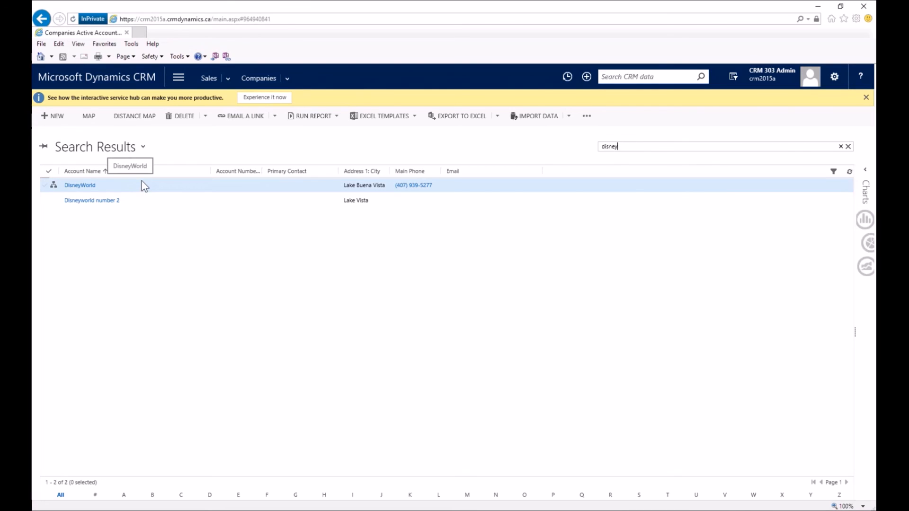
Switch the list to the 'merge example' view under My Views.
{"action": "left_click", "coordinate": [144, 147]}
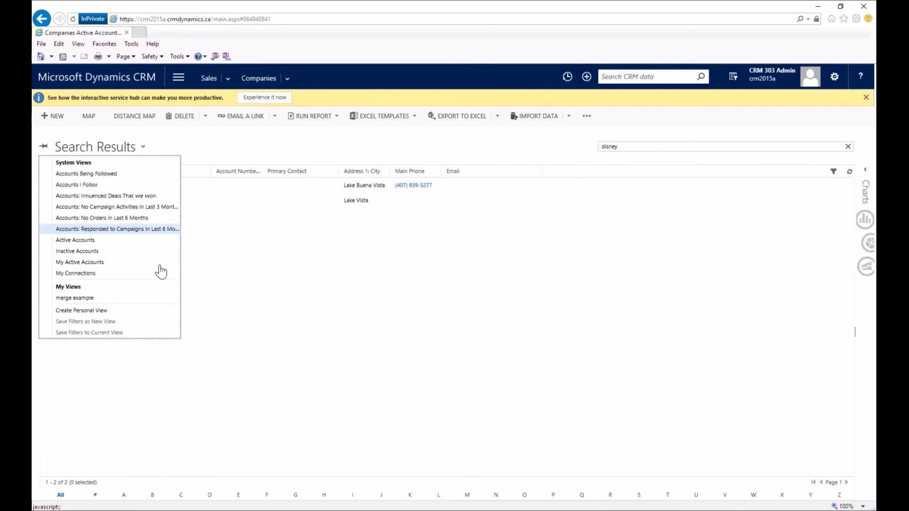
{"action": "left_click", "coordinate": [157, 298]}
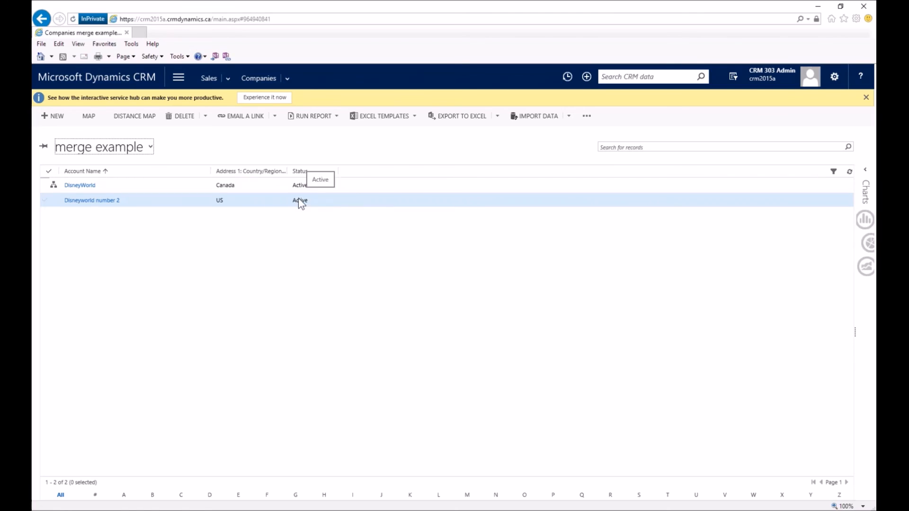
{"action": "left_click", "coordinate": [47, 186]}
{"action": "left_click", "coordinate": [48, 199]}
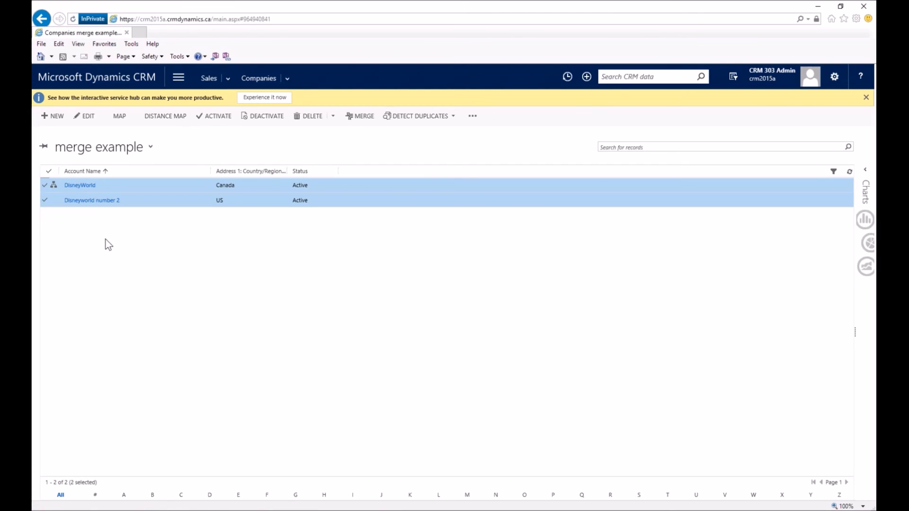
{"action": "left_click", "coordinate": [45, 200]}
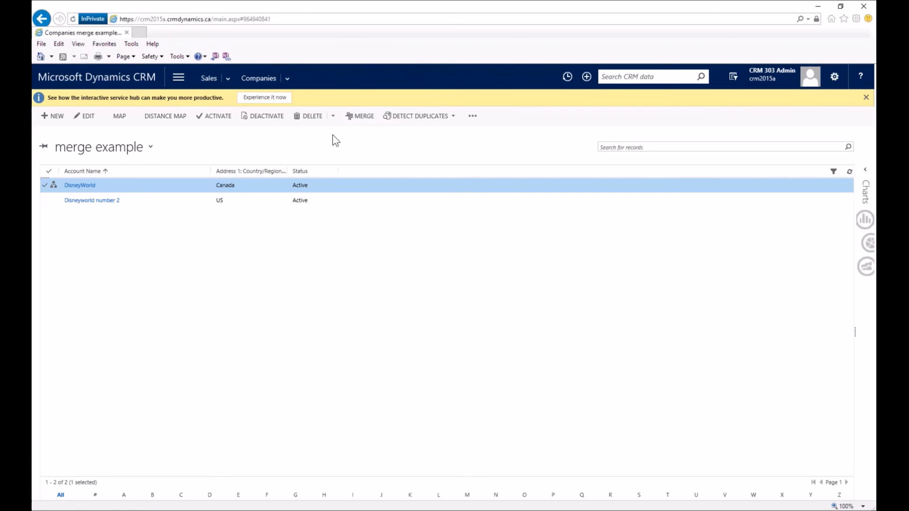
{"action": "left_click", "coordinate": [359, 122]}
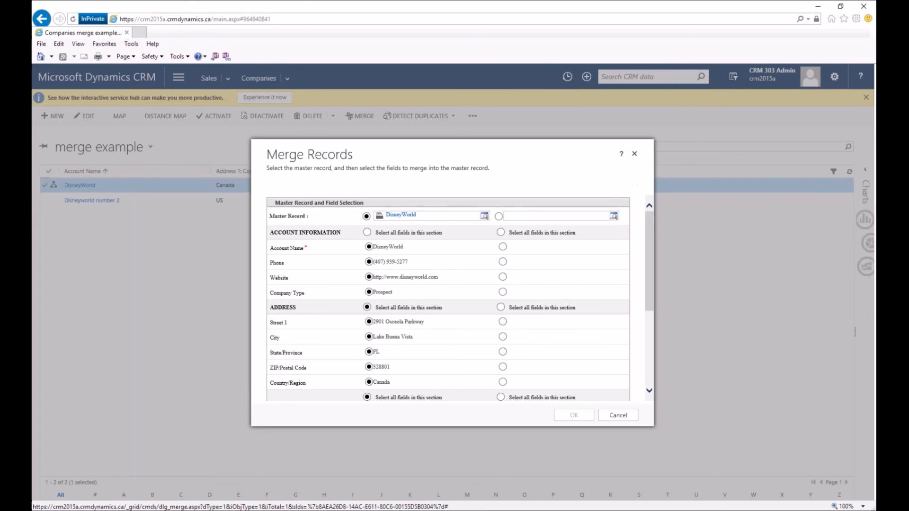
{"action": "left_click", "coordinate": [634, 155]}
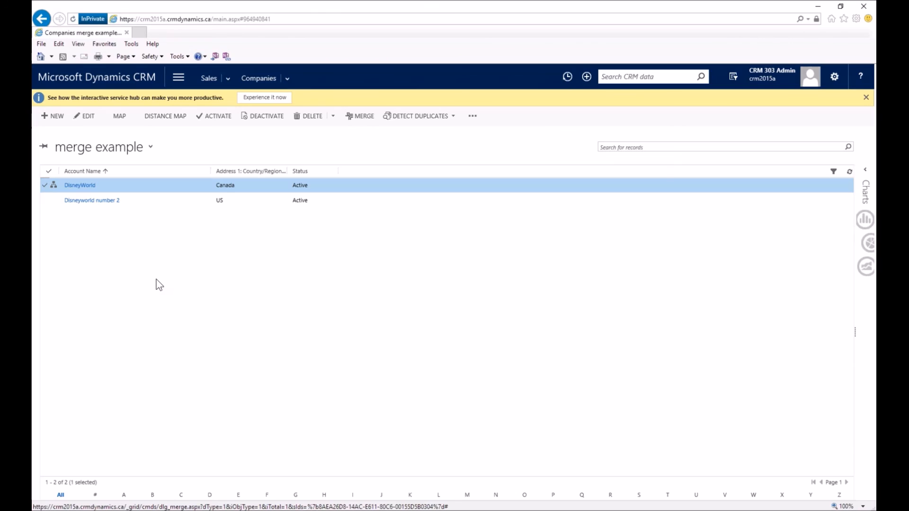
Select Disneyworld number 2 alongside DisneyWorld and start merging the two accounts.
{"action": "left_click", "coordinate": [44, 203]}
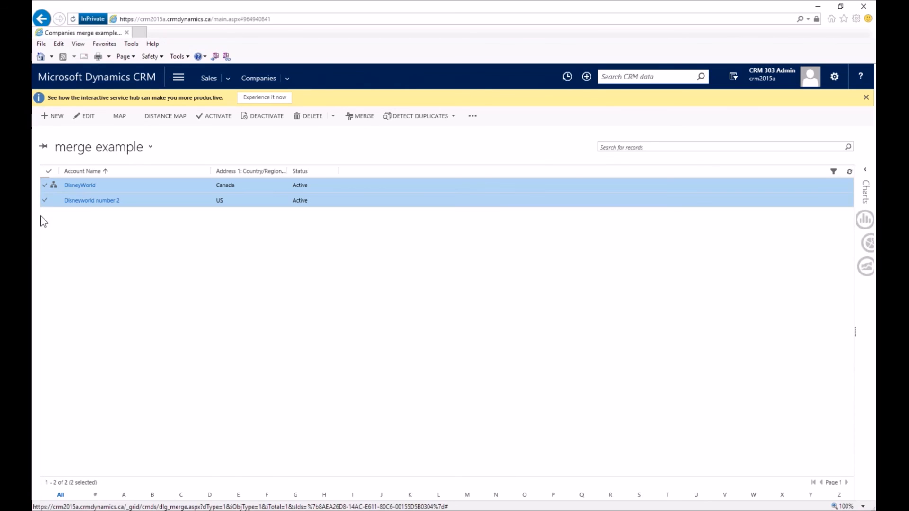
{"action": "left_click", "coordinate": [356, 118]}
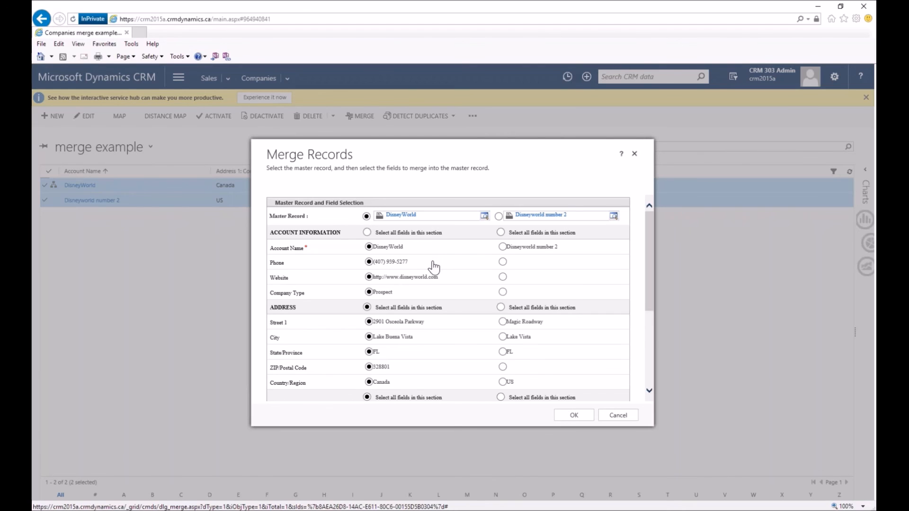
Keep DisneyWorld's account name and details, taking US for Country/Region from Disneyworld number 2.
{"action": "scroll", "coordinate": [433, 265], "scroll_direction": "down", "scroll_amount": 3}
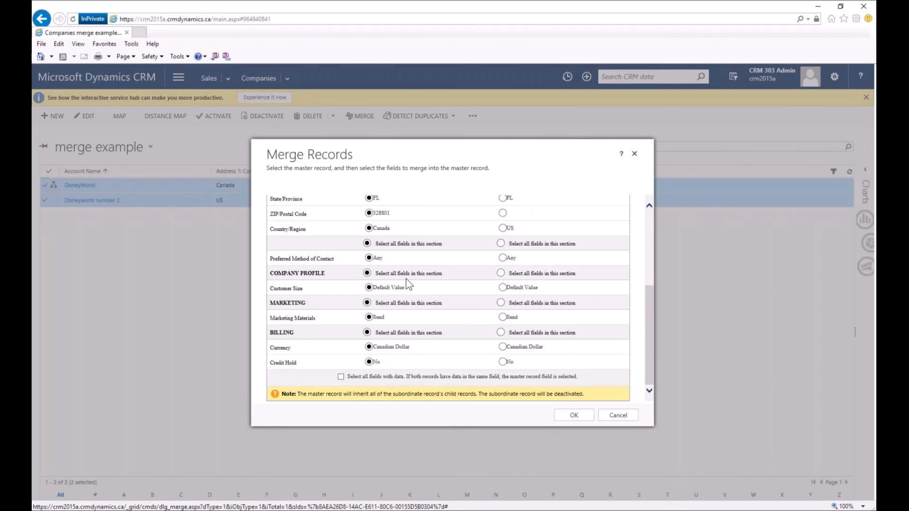
{"action": "scroll", "coordinate": [410, 284], "scroll_direction": "up", "scroll_amount": 3}
{"action": "scroll", "coordinate": [402, 288], "scroll_direction": "up", "scroll_amount": 1}
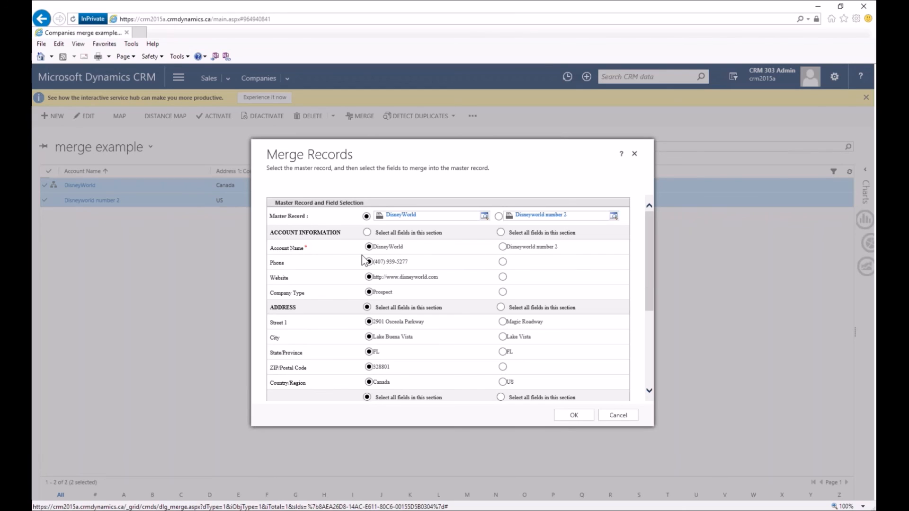
{"action": "left_click", "coordinate": [503, 247]}
{"action": "left_click", "coordinate": [369, 248]}
{"action": "scroll", "coordinate": [455, 308], "scroll_direction": "down", "scroll_amount": 1}
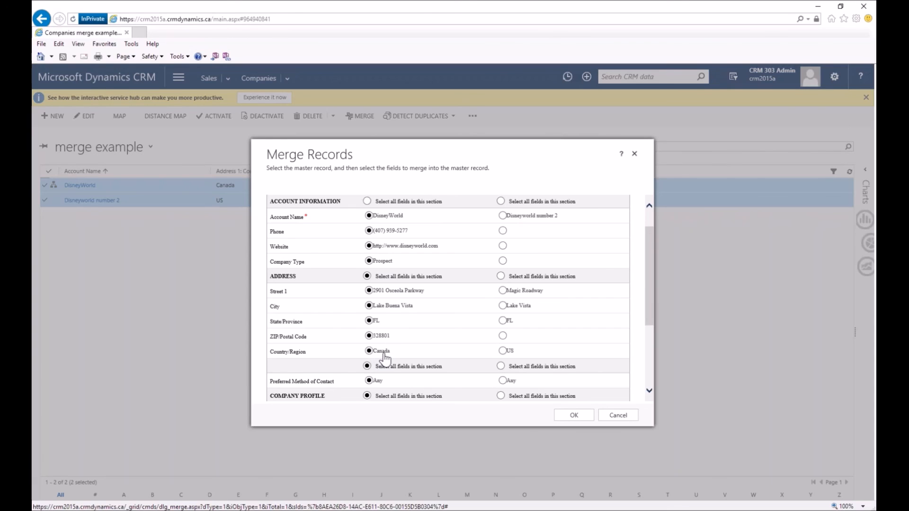
{"action": "left_click", "coordinate": [503, 351]}
{"action": "scroll", "coordinate": [451, 313], "scroll_direction": "down", "scroll_amount": 2}
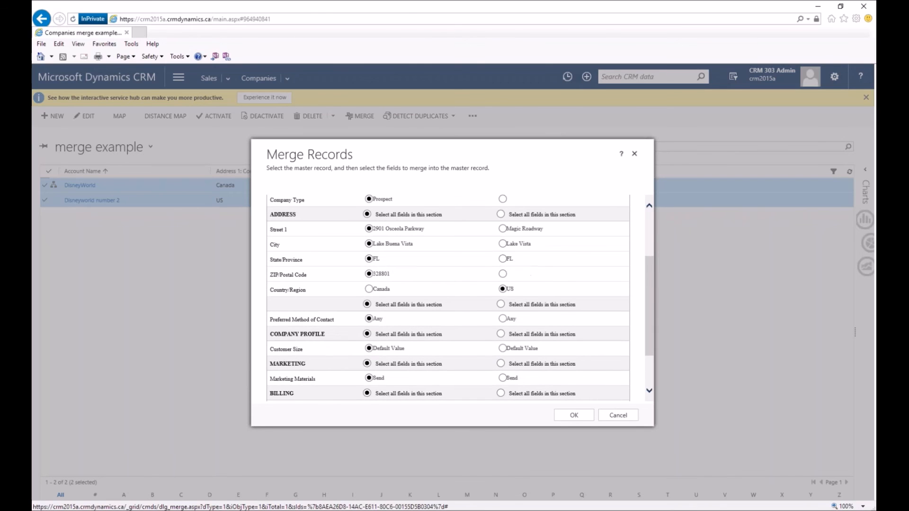
{"action": "scroll", "coordinate": [451, 307], "scroll_direction": "down", "scroll_amount": 2}
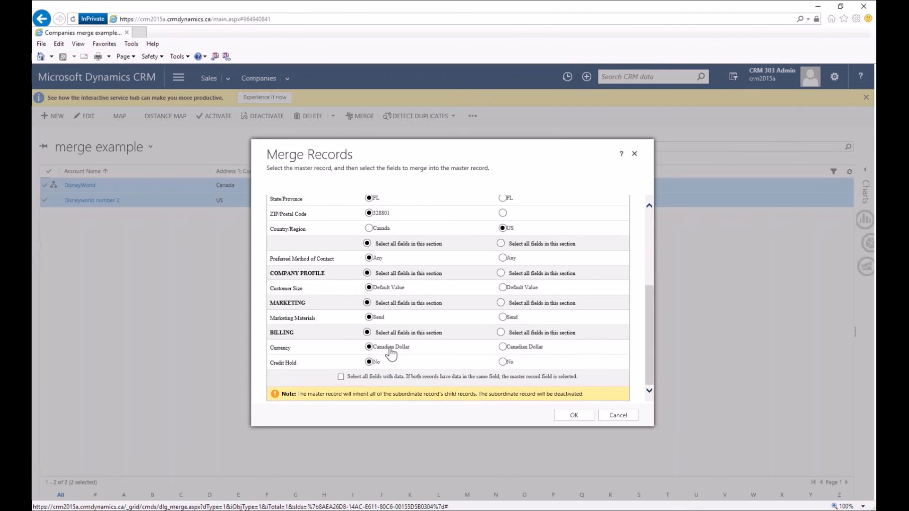
{"action": "scroll", "coordinate": [416, 362], "scroll_direction": "up", "scroll_amount": 2}
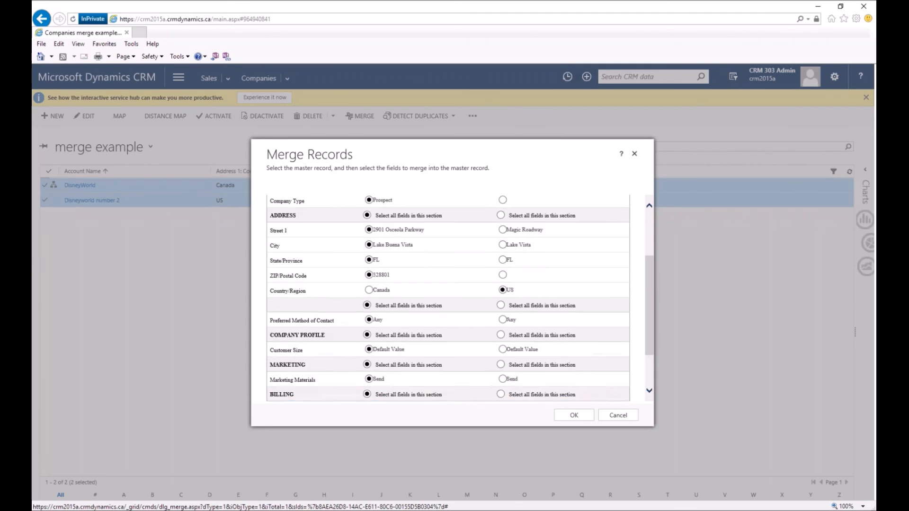
{"action": "scroll", "coordinate": [430, 341], "scroll_direction": "up", "scroll_amount": 3}
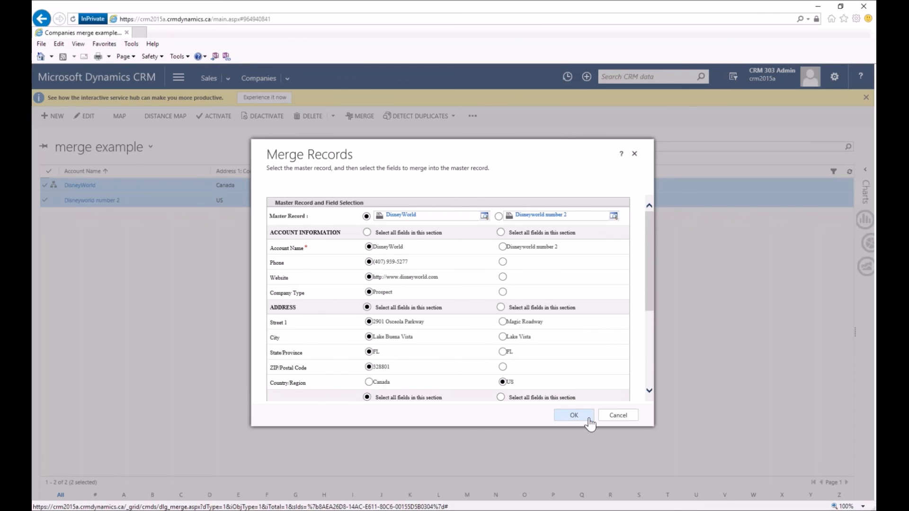
Run the merge and acknowledge the completion message.
{"action": "left_click", "coordinate": [574, 415]}
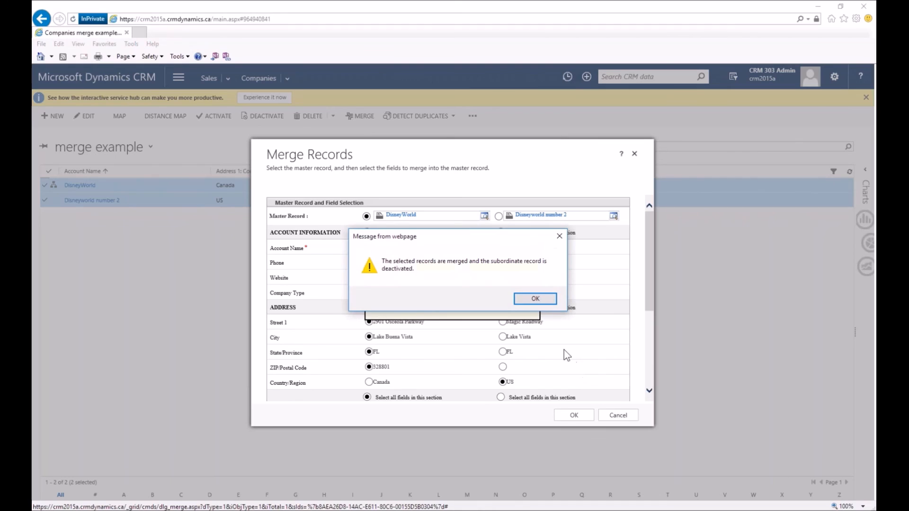
{"action": "left_click_drag", "start_coordinate": [441, 240], "coordinate": [455, 271]}
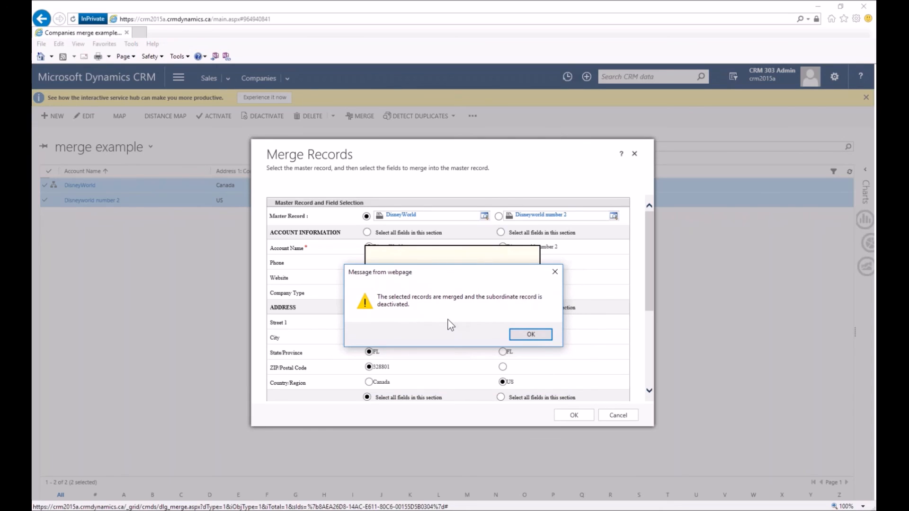
{"action": "left_click", "coordinate": [520, 335]}
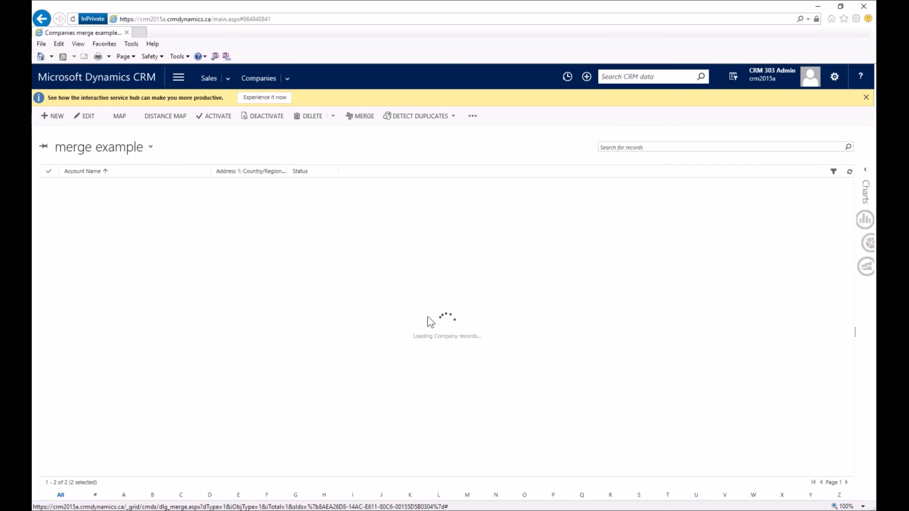